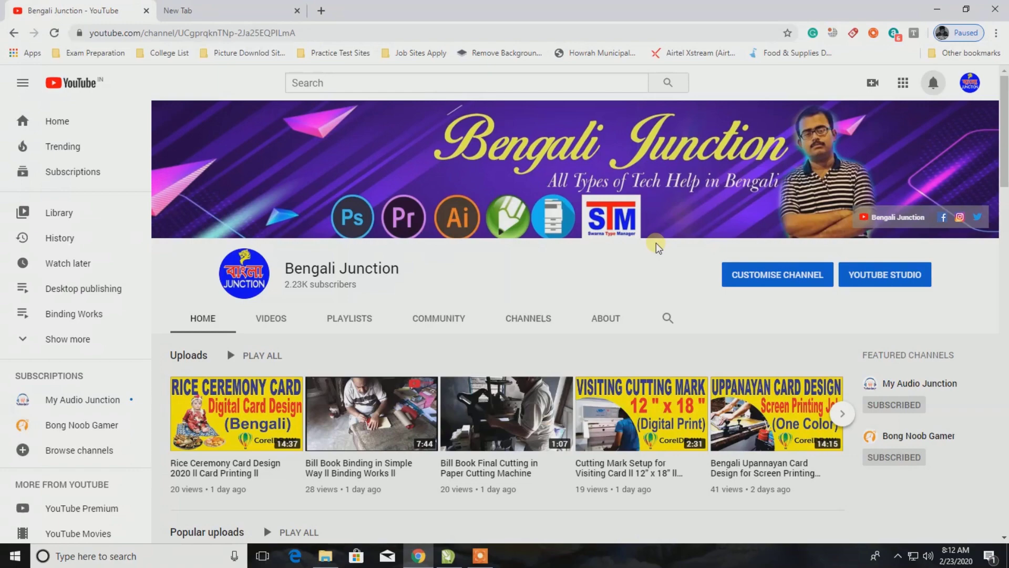
Search Google for "lipighor" in the blank tab and open the Lipighor Bangla font website
{"action": "left_click", "coordinate": [177, 10]}
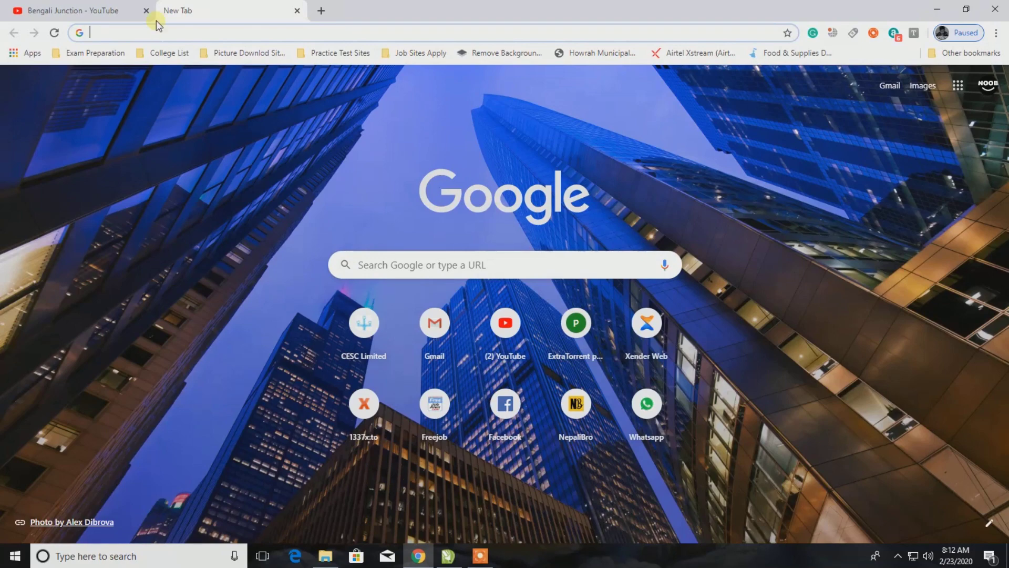
{"action": "type", "text": "lip"}
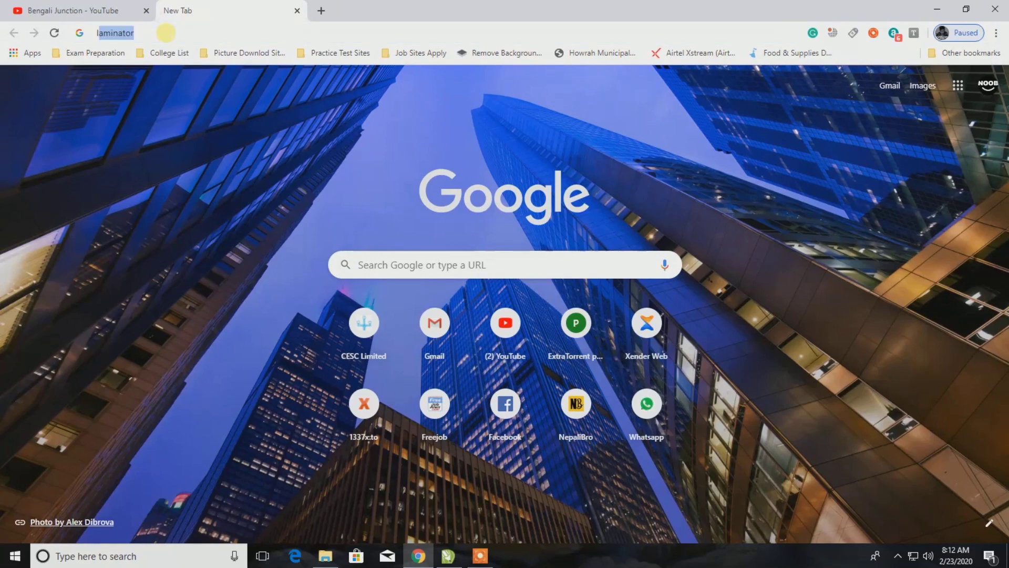
{"action": "type", "text": "io"}
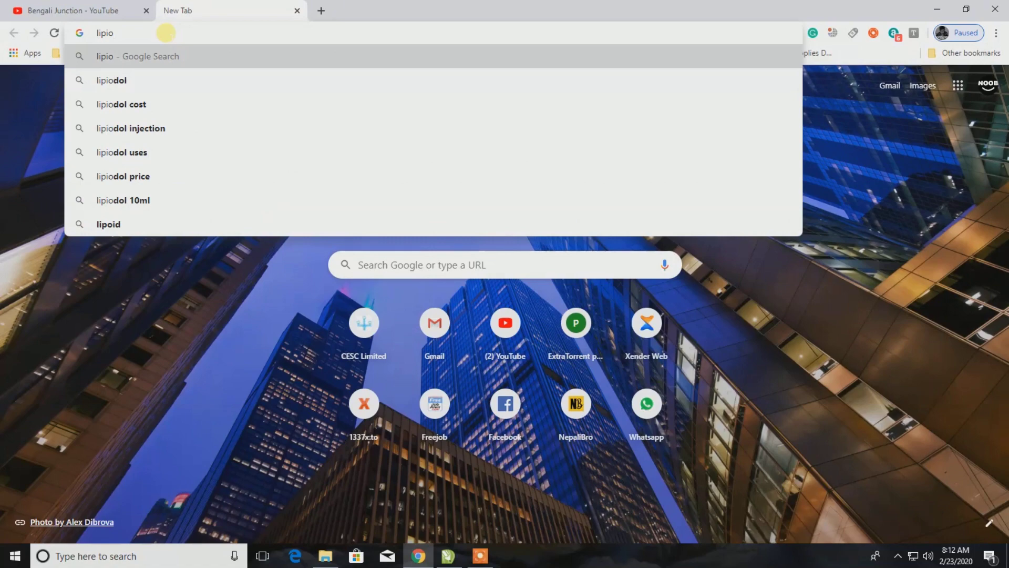
{"action": "key", "text": "BackSpace"}
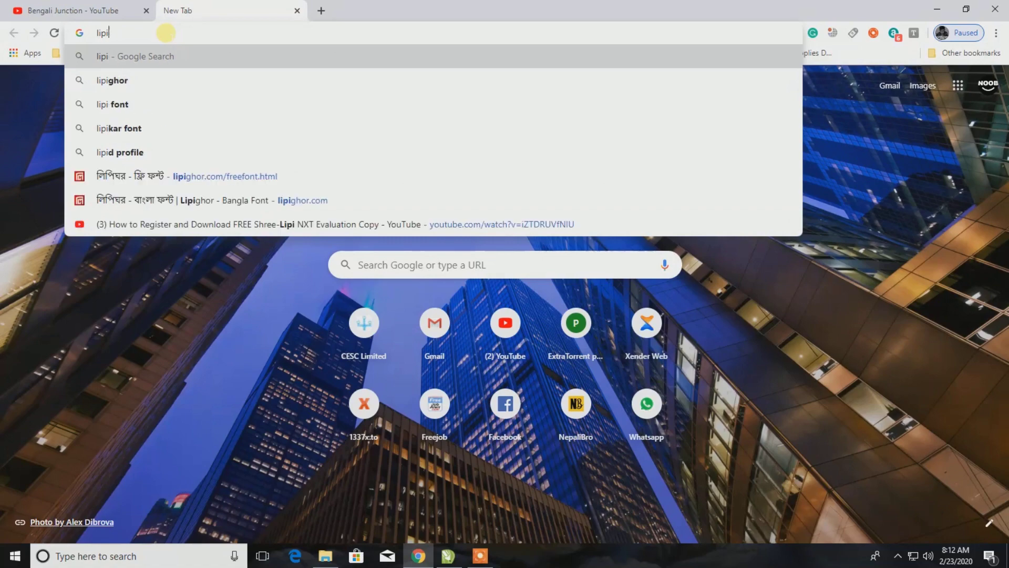
{"action": "left_click", "coordinate": [177, 82]}
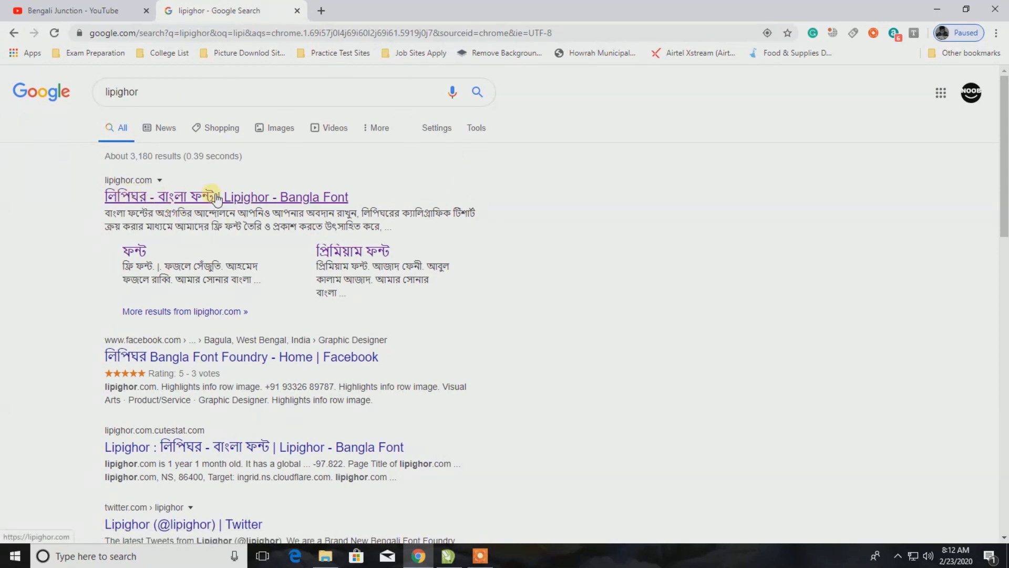
{"action": "left_click", "coordinate": [215, 199]}
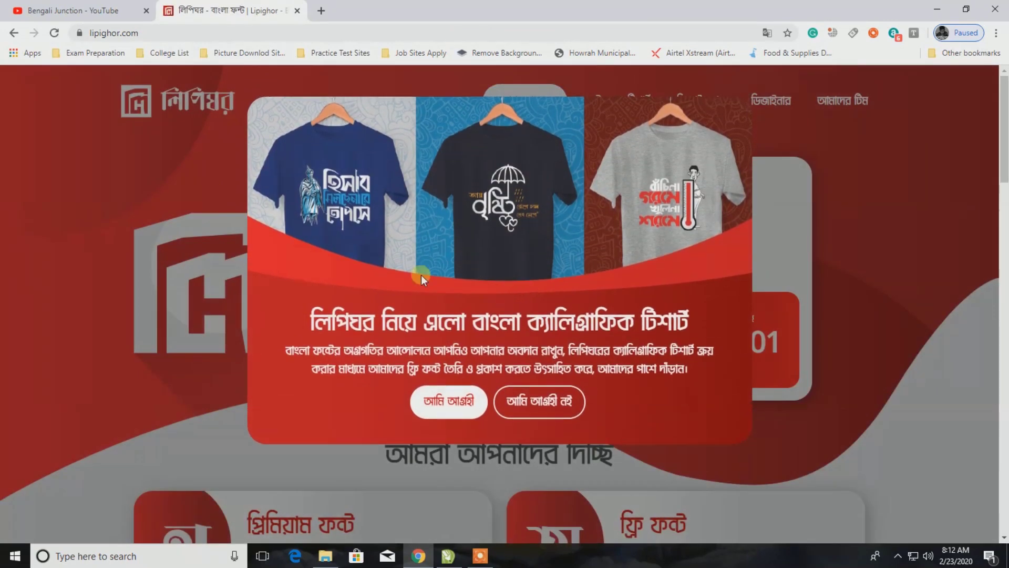
Decline the T-shirt offer and open the ফজলে সেঁজুতি font page from the site's free font list
{"action": "left_click", "coordinate": [540, 407]}
{"action": "scroll", "coordinate": [662, 362], "scroll_direction": "down", "scroll_amount": 6}
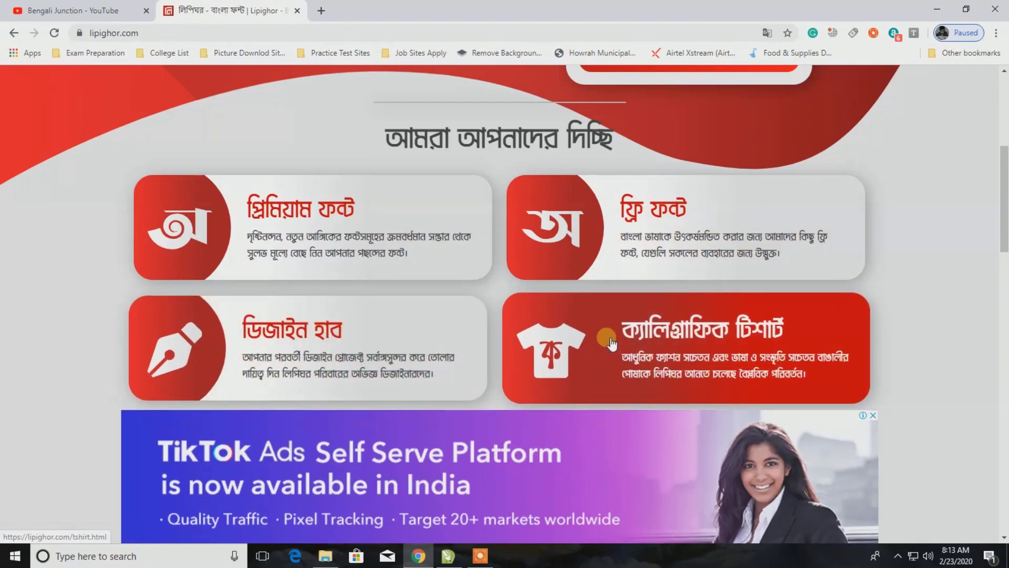
{"action": "scroll", "coordinate": [604, 339], "scroll_direction": "down", "scroll_amount": 2}
{"action": "scroll", "coordinate": [598, 342], "scroll_direction": "down", "scroll_amount": 2}
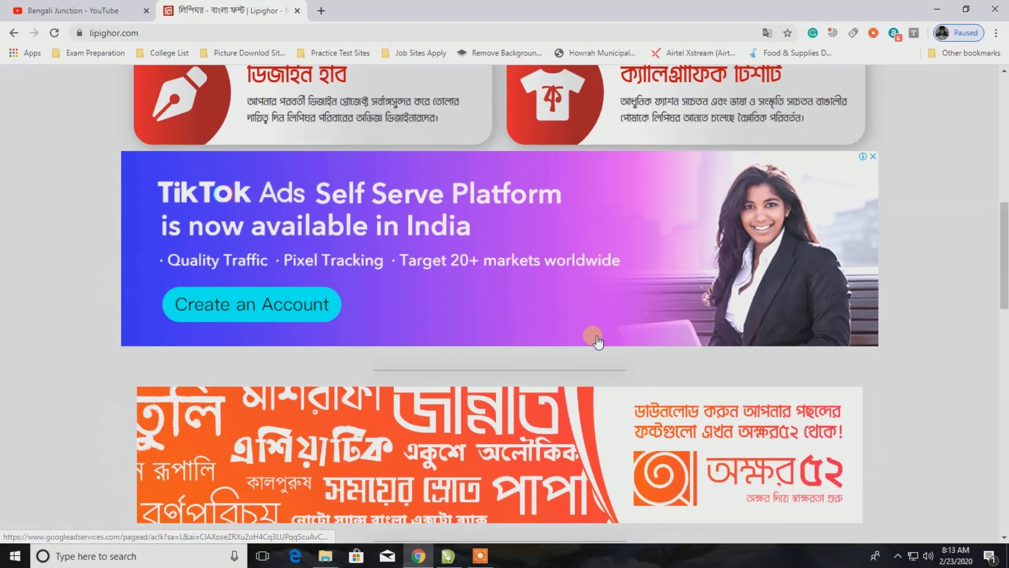
{"action": "scroll", "coordinate": [597, 341], "scroll_direction": "down", "scroll_amount": 3}
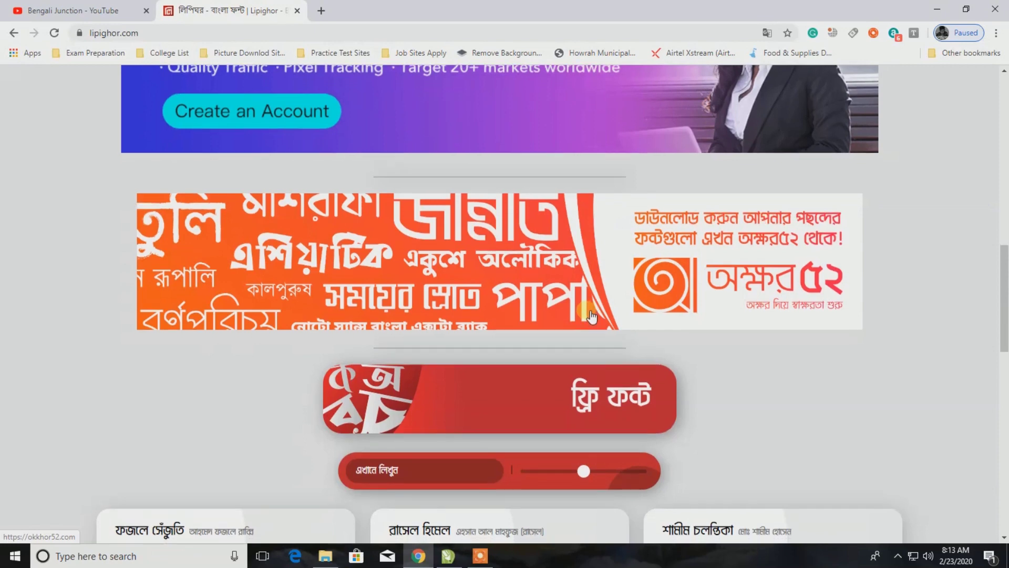
{"action": "scroll", "coordinate": [592, 315], "scroll_direction": "down", "scroll_amount": 4}
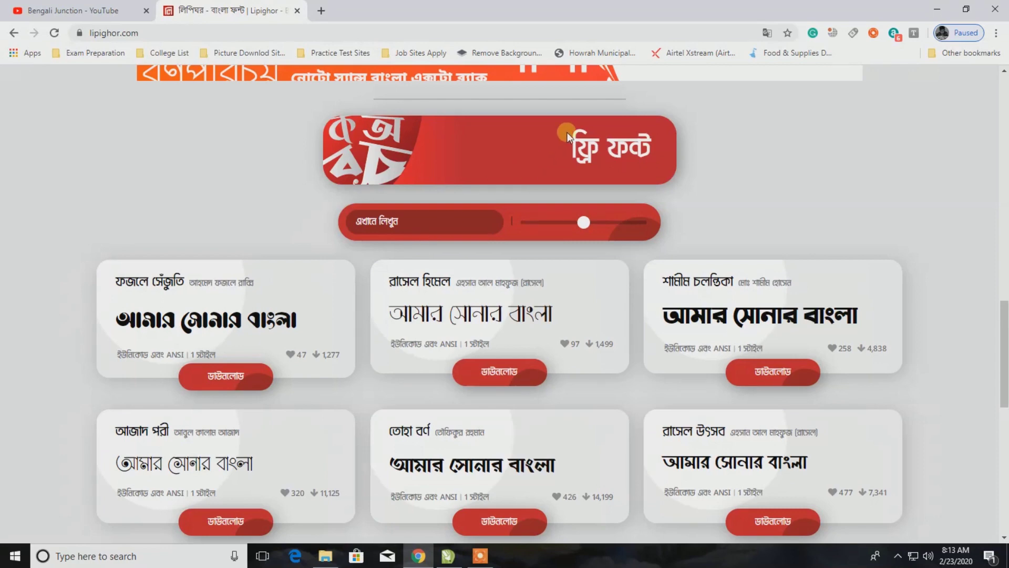
{"action": "scroll", "coordinate": [444, 228], "scroll_direction": "down", "scroll_amount": 2}
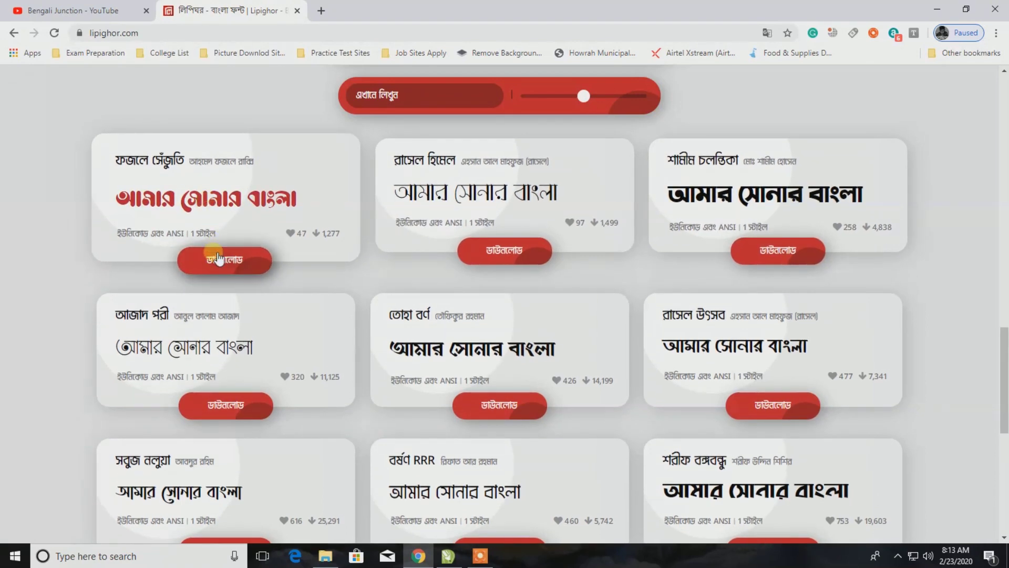
{"action": "left_click", "coordinate": [219, 258]}
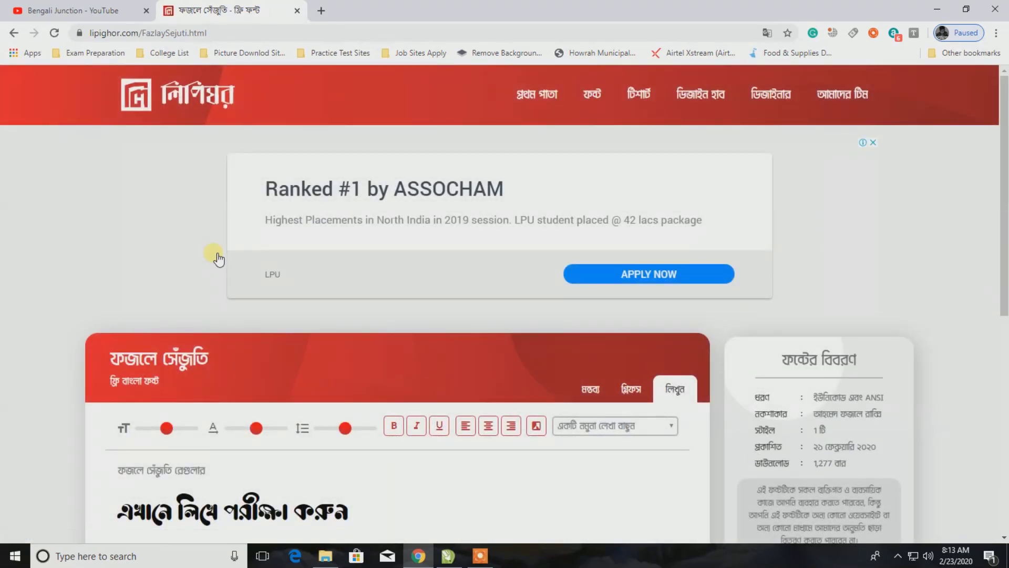
Download the ফজলে সেঁজুতি font archive and show FazlaySejuti.zip in its folder
{"action": "scroll", "coordinate": [219, 260], "scroll_direction": "down", "scroll_amount": 3}
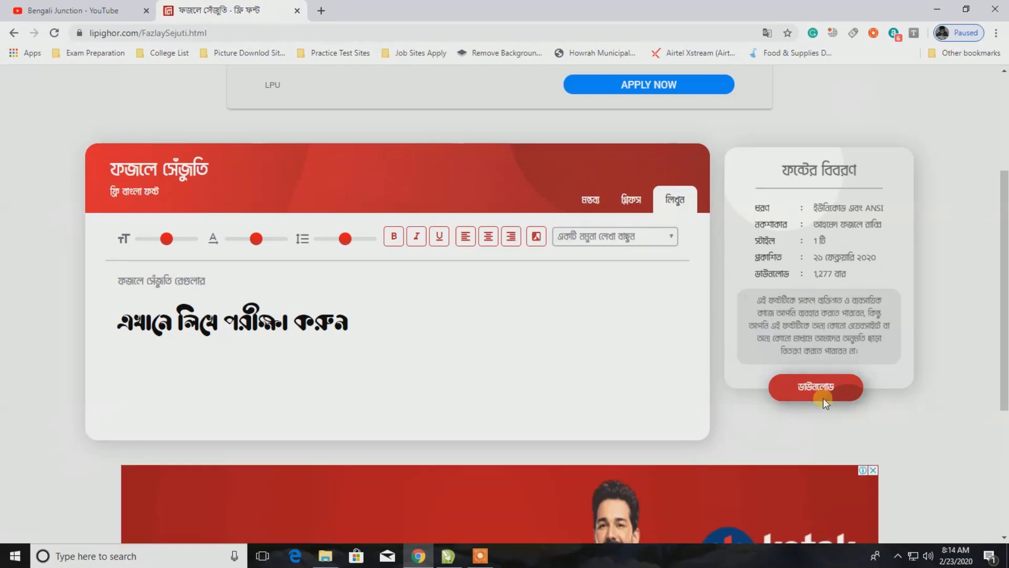
{"action": "left_click", "coordinate": [825, 389]}
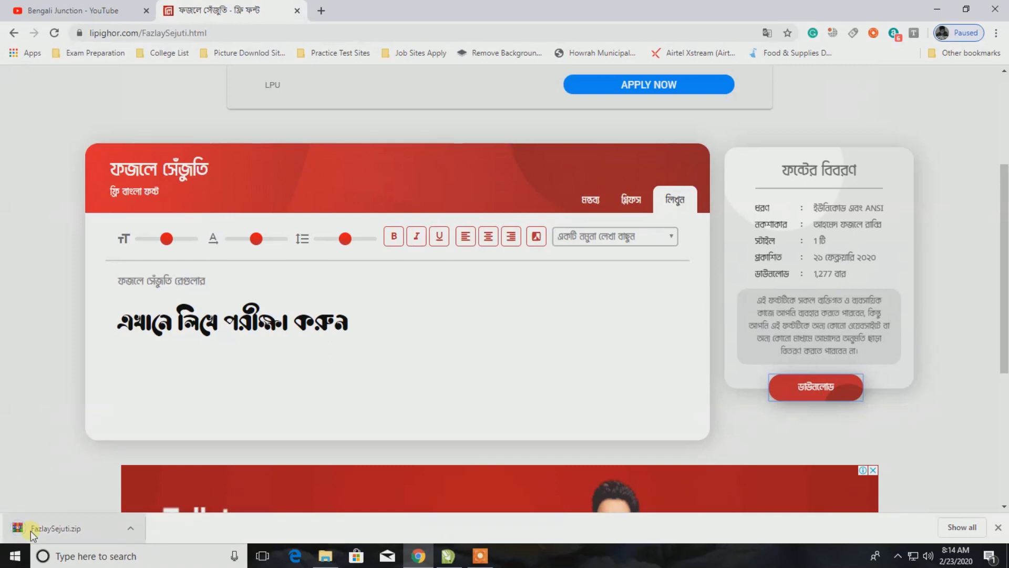
{"action": "left_click", "coordinate": [132, 527]}
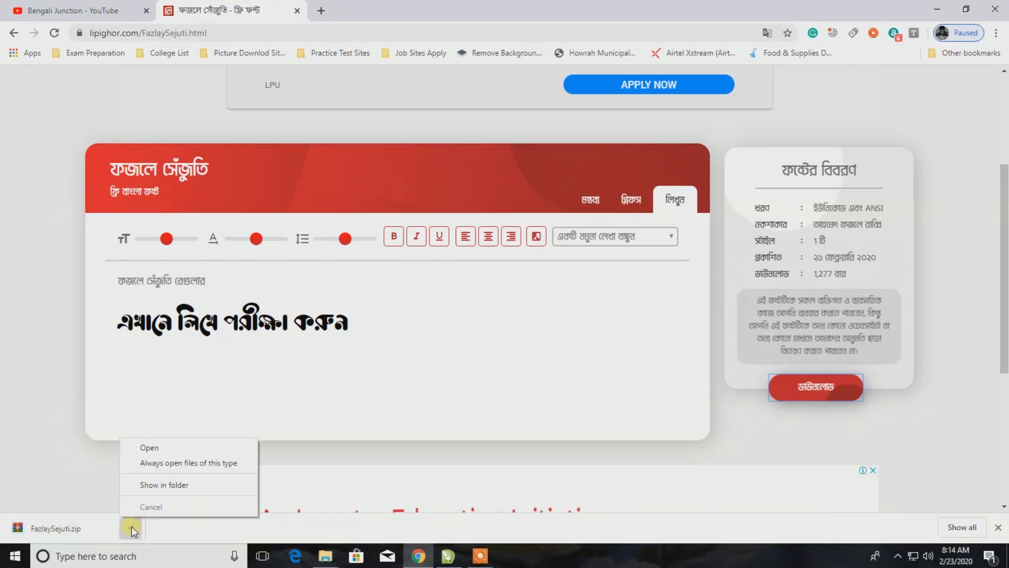
{"action": "left_click", "coordinate": [136, 485]}
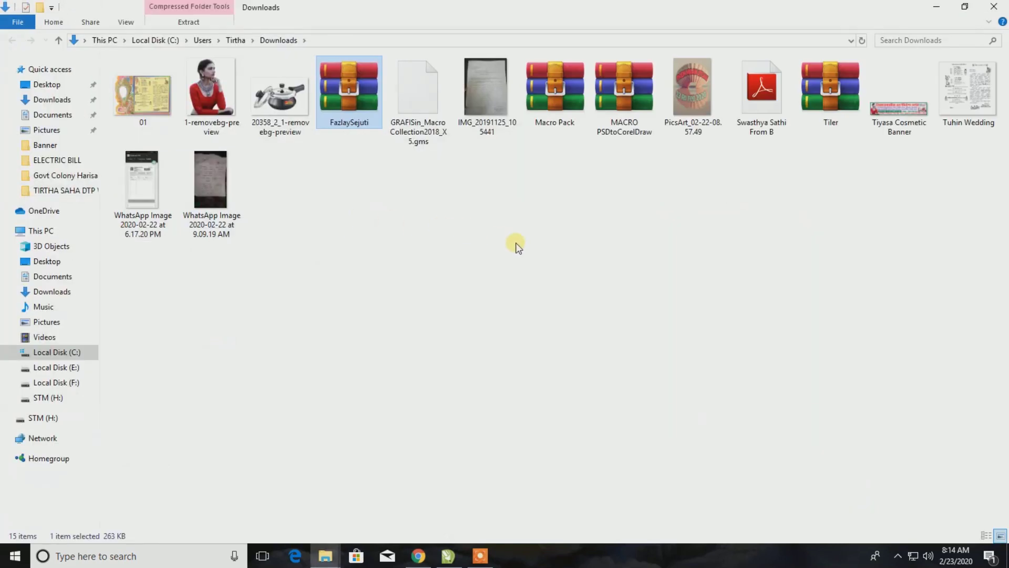
Extract the FazlaySejuti archive into its own FazlaySejuti folder within Downloads
{"action": "left_click", "coordinate": [537, 252]}
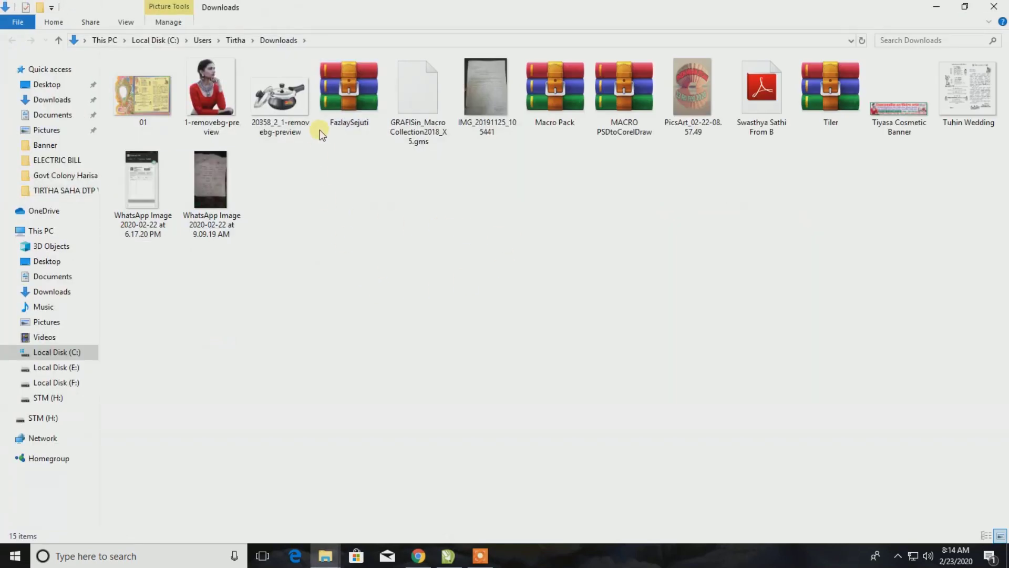
{"action": "left_click", "coordinate": [345, 121]}
{"action": "right_click", "coordinate": [358, 106]}
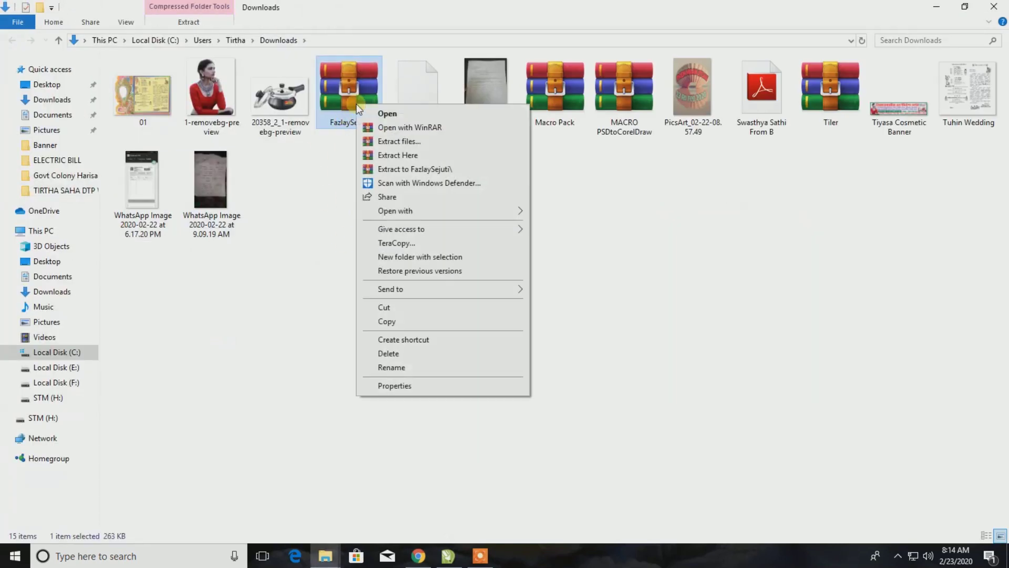
{"action": "left_click", "coordinate": [401, 169]}
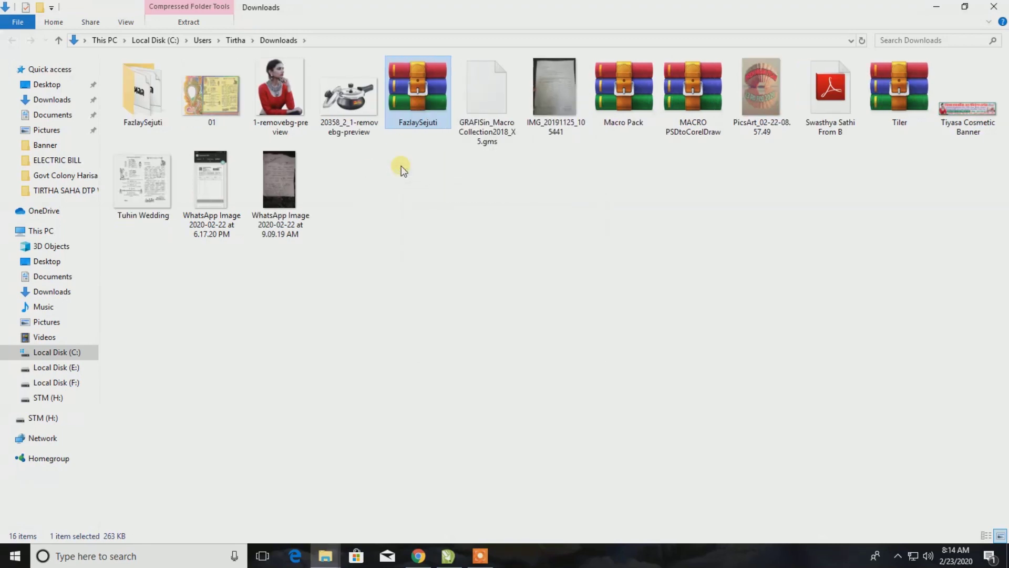
Install the Fazlay Sejuti ANSI V1, ANSI V2 and Unicode fonts together from the extracted folder, leaving out Readme
{"action": "double_click", "coordinate": [138, 102]}
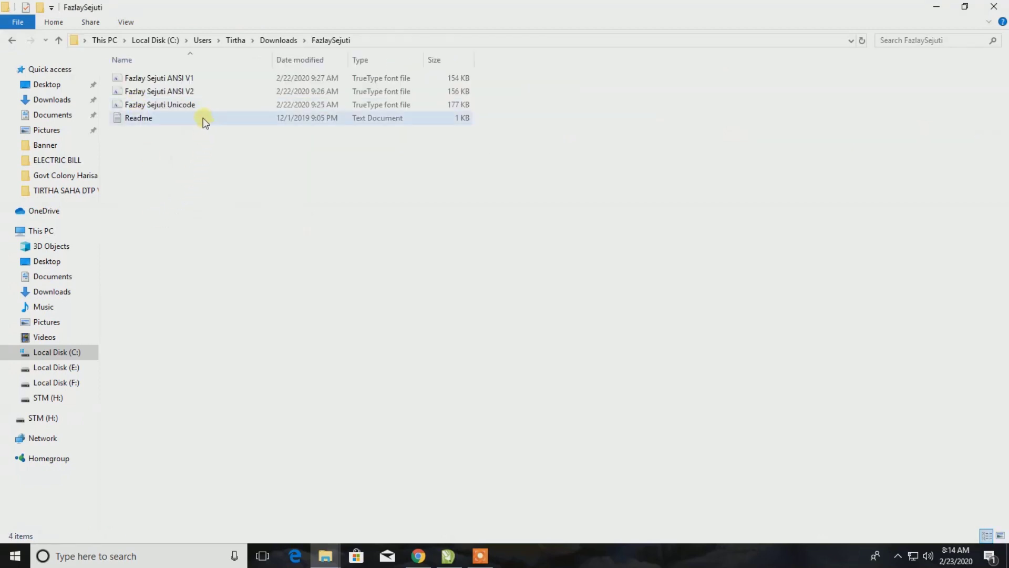
{"action": "left_click_drag", "start_coordinate": [227, 157], "coordinate": [191, 63]}
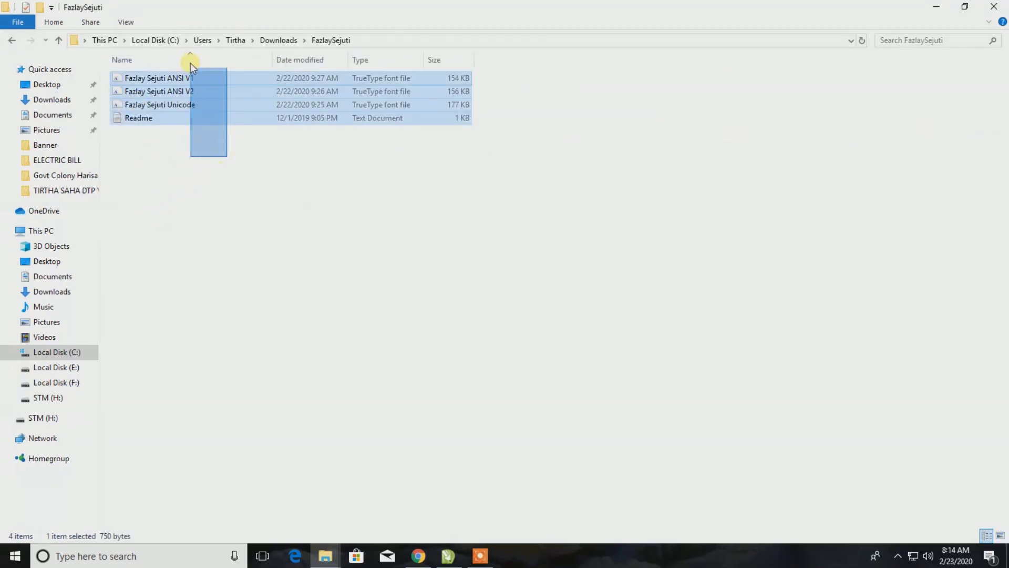
{"action": "left_click", "coordinate": [163, 120], "text": "ctrl"}
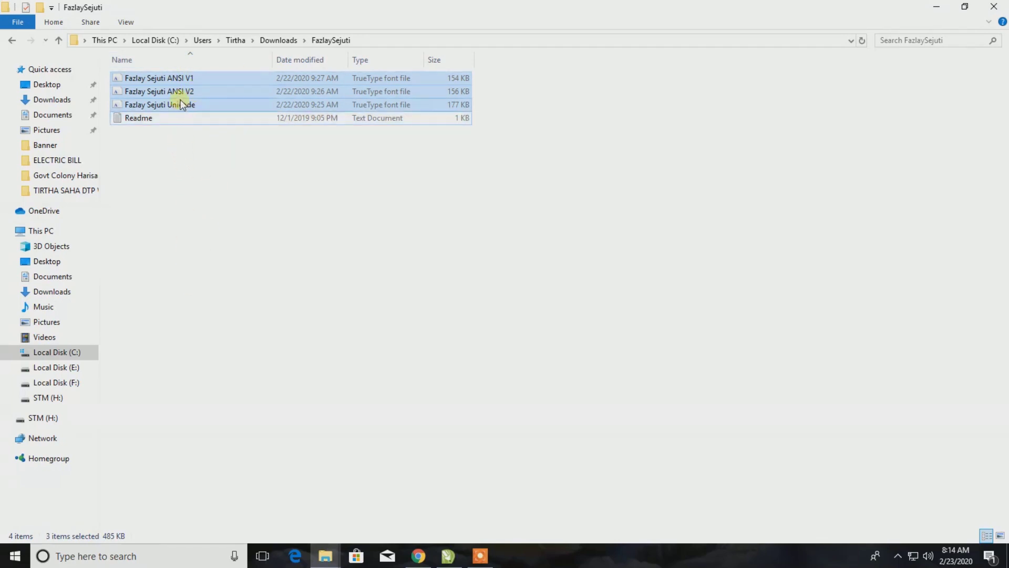
{"action": "right_click", "coordinate": [181, 92]}
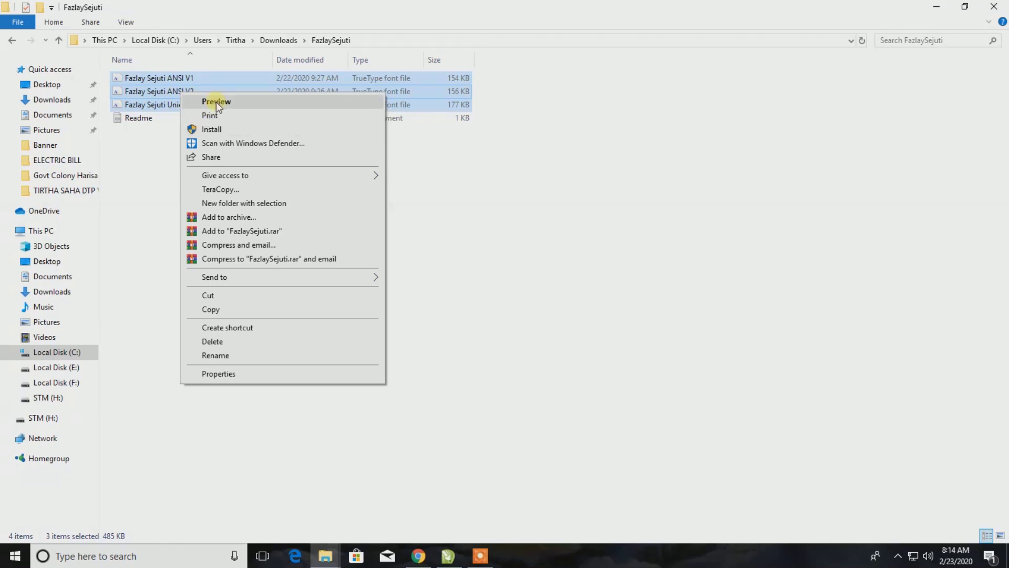
{"action": "left_click", "coordinate": [210, 132]}
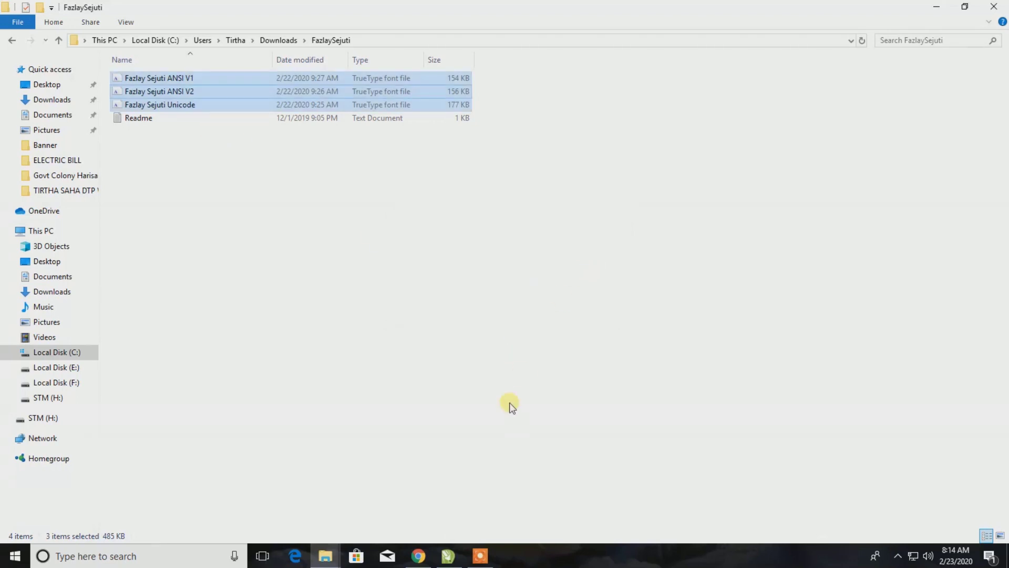
Switch back to Chrome, return to the free font list past the T-shirt offer and view the রাসেল হিমেল font page
{"action": "left_click", "coordinate": [419, 557]}
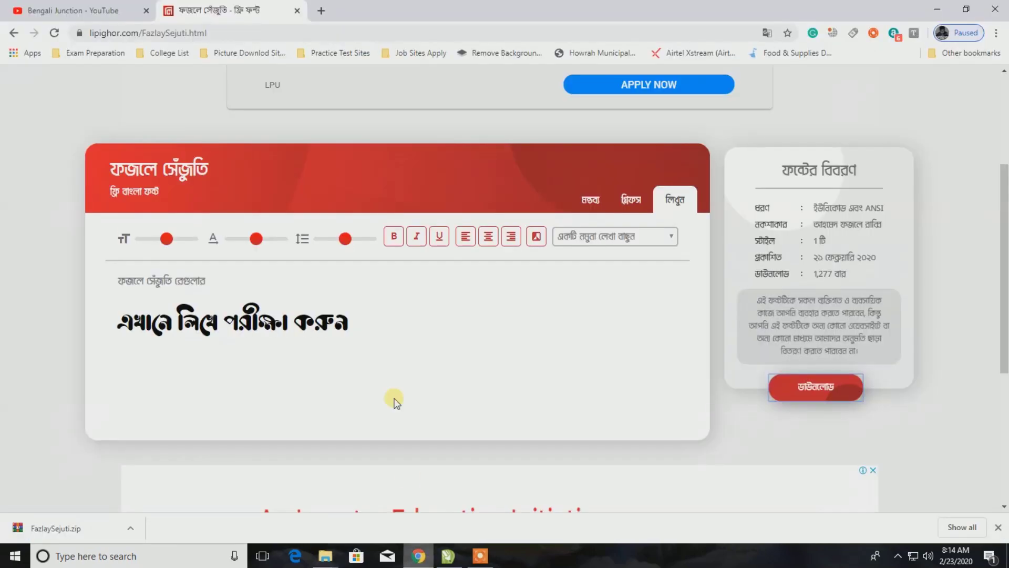
{"action": "left_click", "coordinate": [14, 32]}
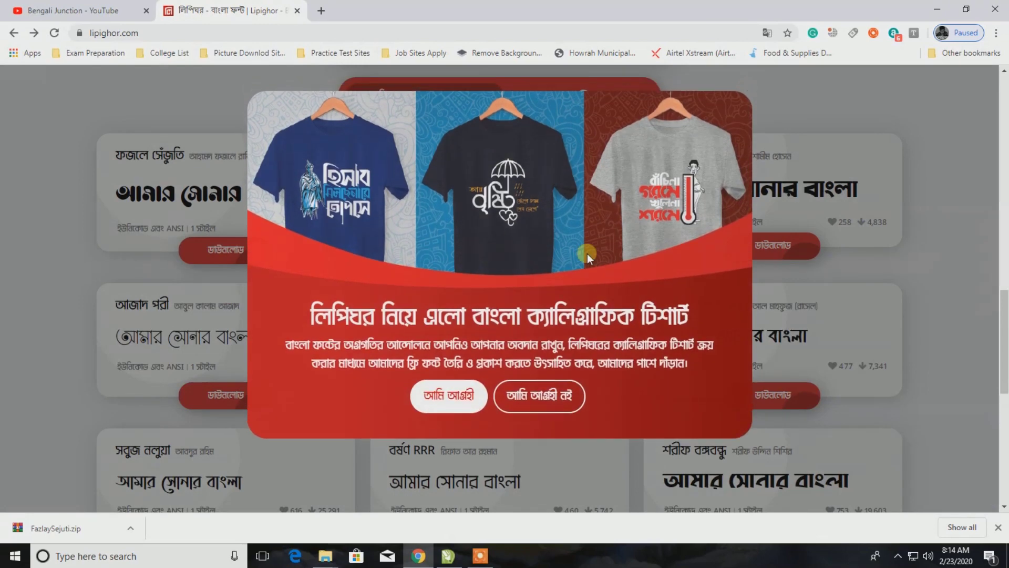
{"action": "left_click", "coordinate": [526, 400]}
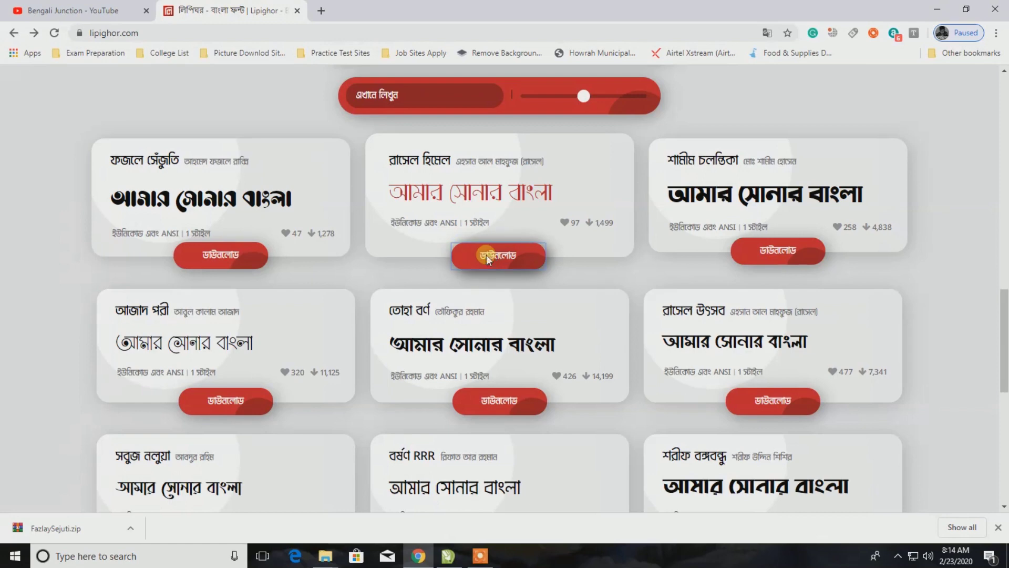
{"action": "left_click", "coordinate": [468, 255]}
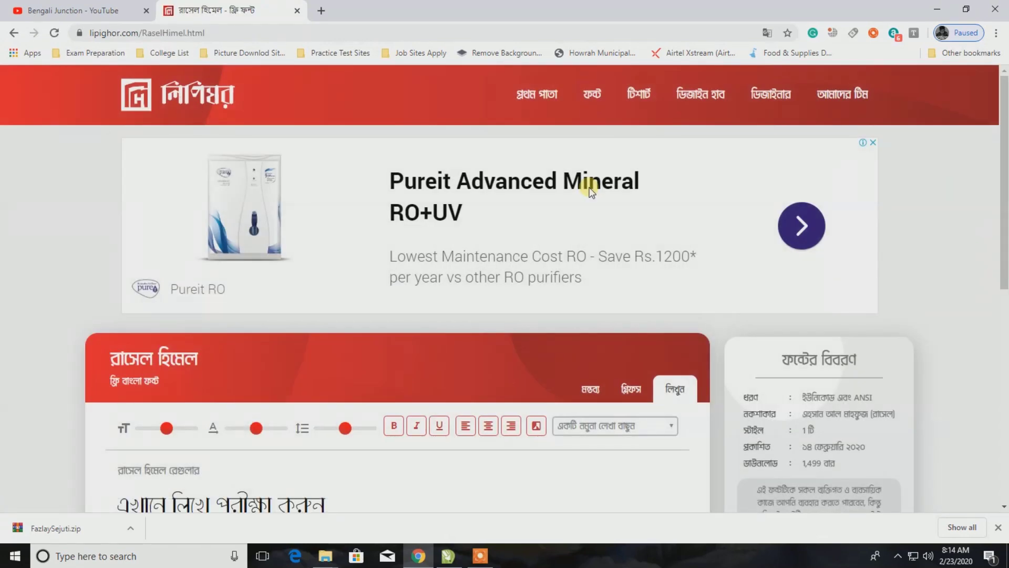
{"action": "scroll", "coordinate": [590, 190], "scroll_direction": "down", "scroll_amount": 2}
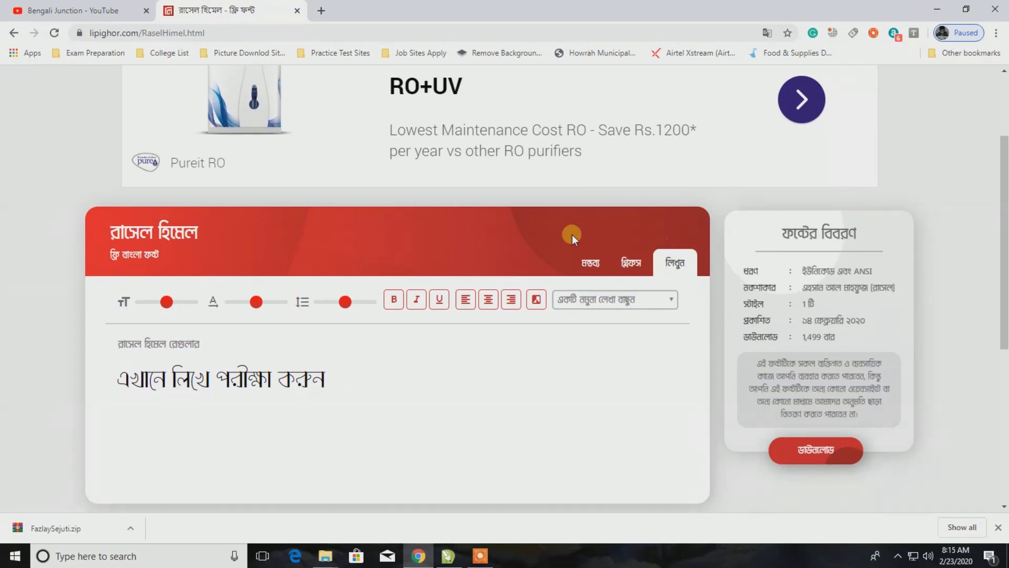
View the শামীম চলন্তিকা font page from the free font list and return to the list, declining the T-shirt offers
{"action": "left_click", "coordinate": [13, 34]}
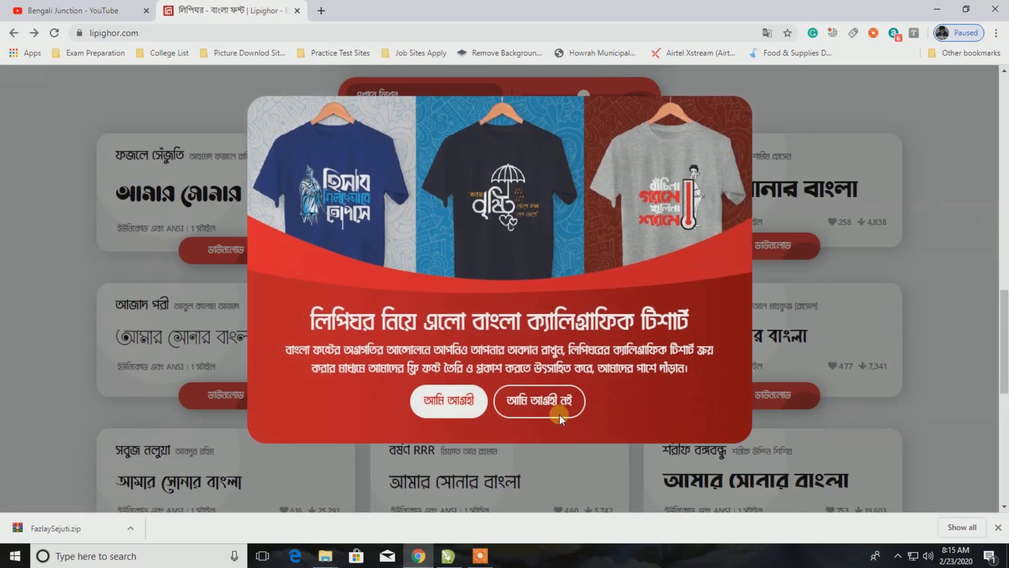
{"action": "left_click", "coordinate": [561, 402]}
{"action": "scroll", "coordinate": [578, 388], "scroll_direction": "down", "scroll_amount": 1}
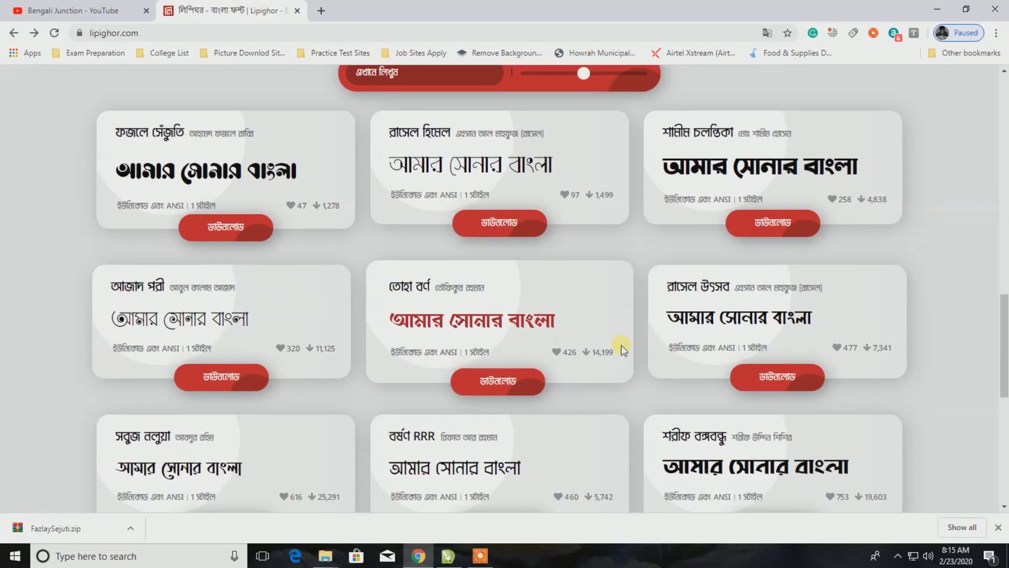
{"action": "left_click", "coordinate": [797, 189]}
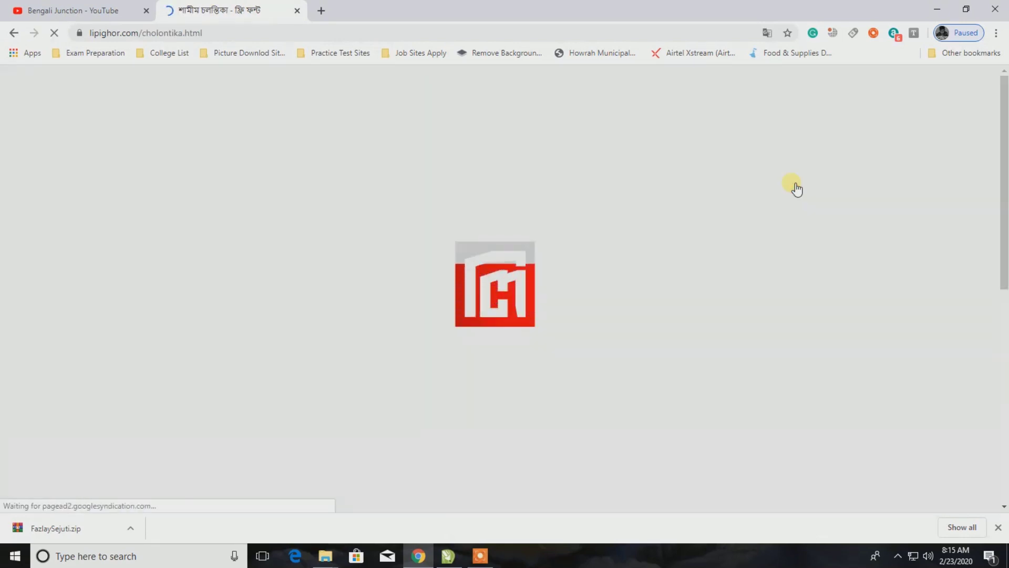
{"action": "scroll", "coordinate": [789, 186], "scroll_direction": "down", "scroll_amount": 4}
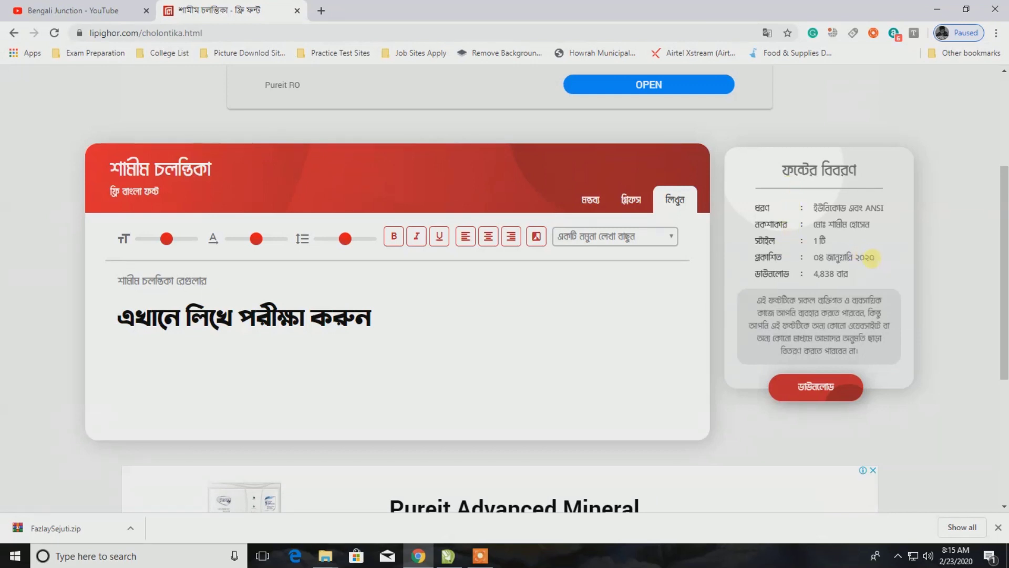
{"action": "left_click", "coordinate": [13, 32]}
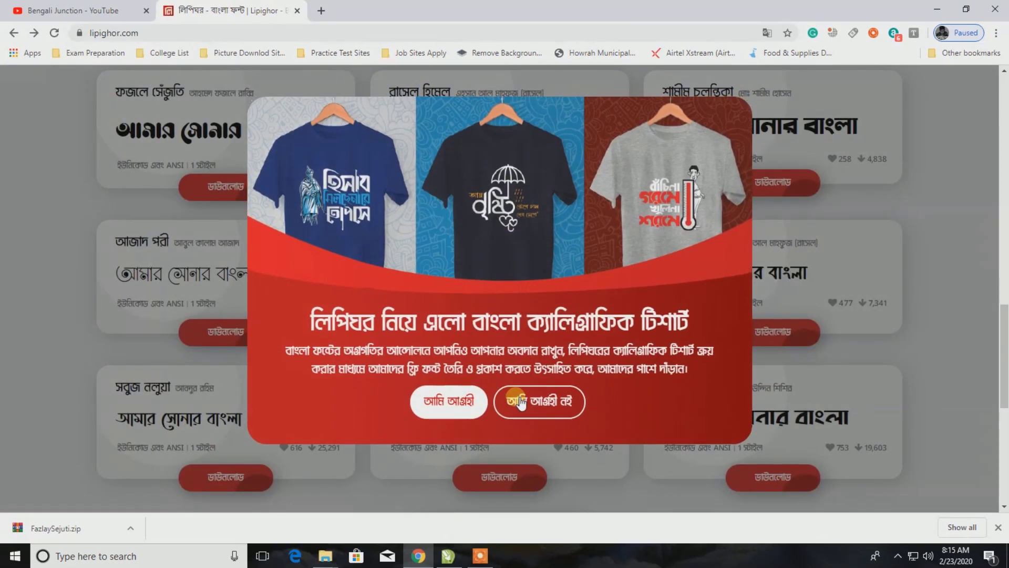
{"action": "left_click", "coordinate": [530, 401]}
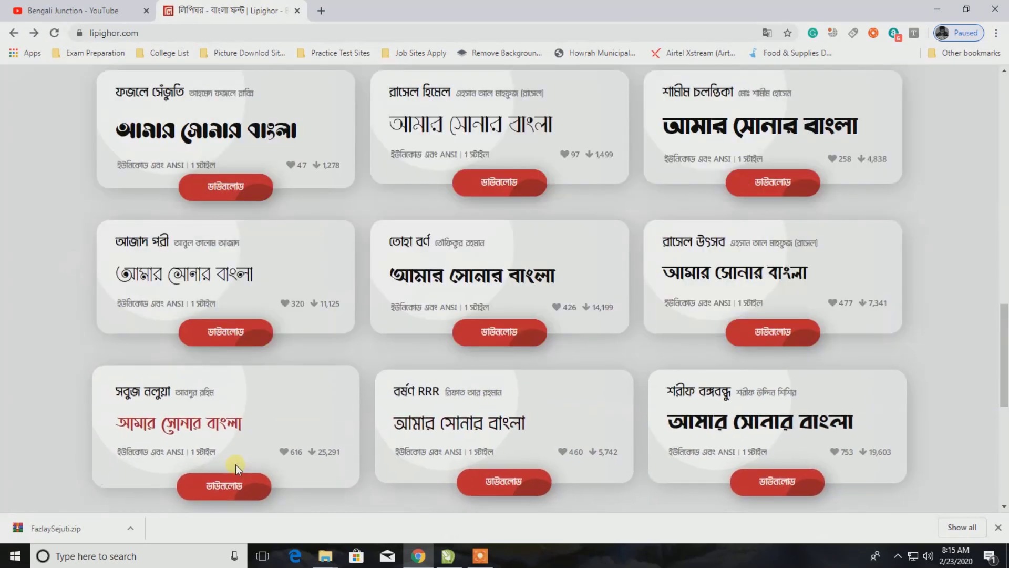
View the আজাদ পরী font page from the free font list, including its preview and font details
{"action": "left_click", "coordinate": [225, 341]}
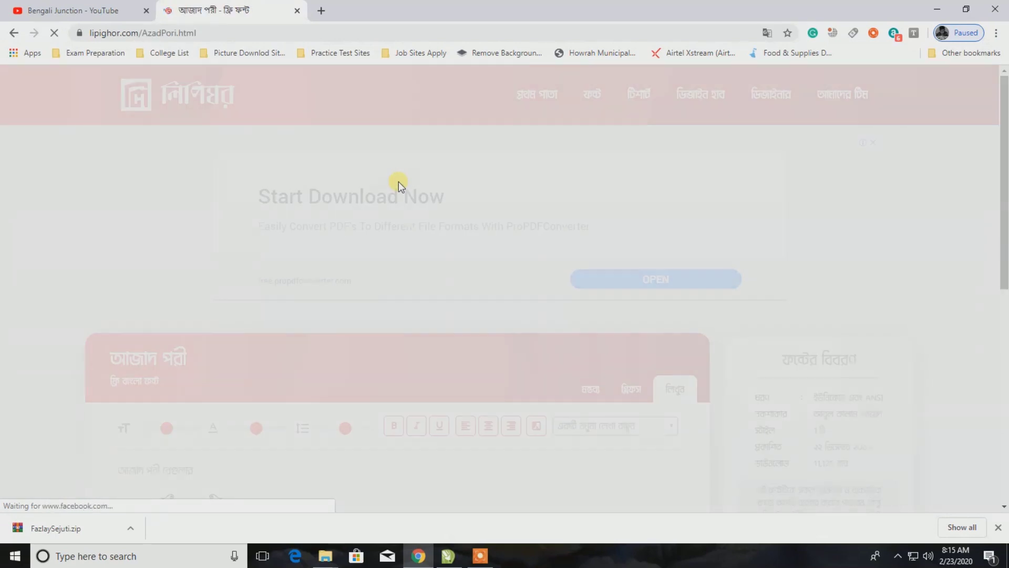
{"action": "scroll", "coordinate": [398, 182], "scroll_direction": "down", "scroll_amount": 4}
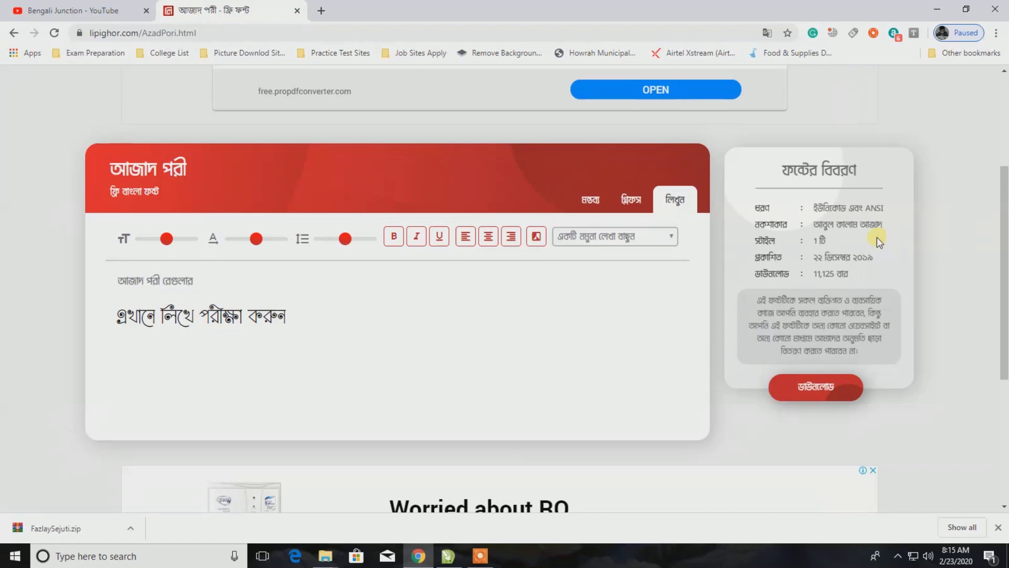
{"action": "scroll", "coordinate": [531, 255], "scroll_direction": "down", "scroll_amount": 5}
{"action": "scroll", "coordinate": [526, 252], "scroll_direction": "up", "scroll_amount": 10}
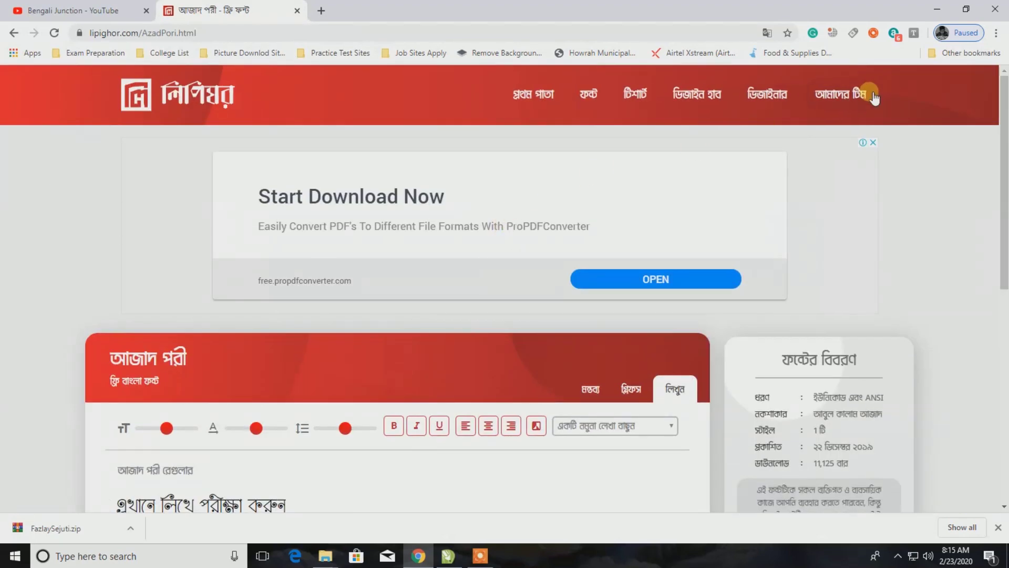
Open the site's আমাদের টিম page and look through all the team members' profile cards
{"action": "left_click", "coordinate": [847, 96]}
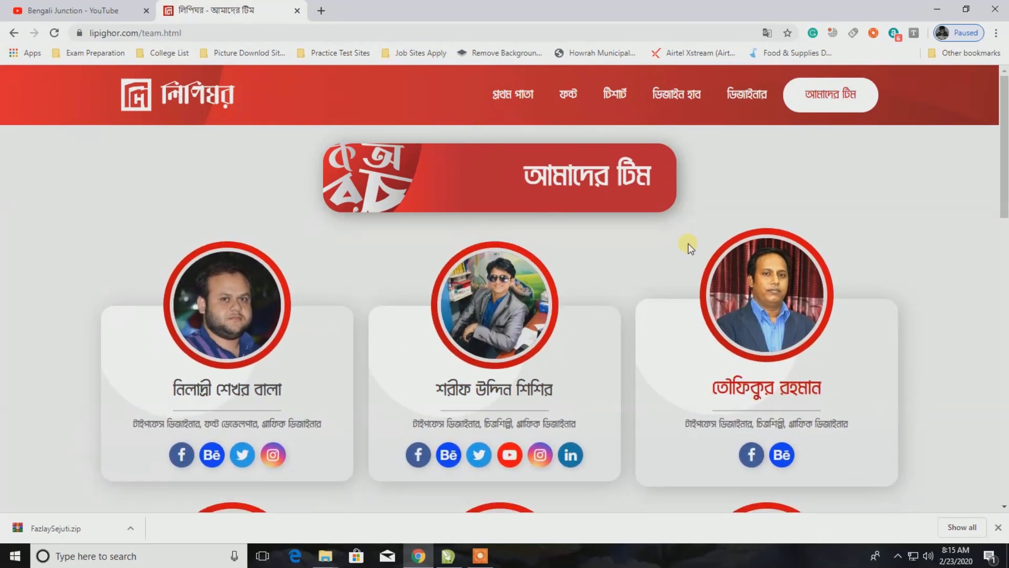
{"action": "scroll", "coordinate": [688, 244], "scroll_direction": "down", "scroll_amount": 1}
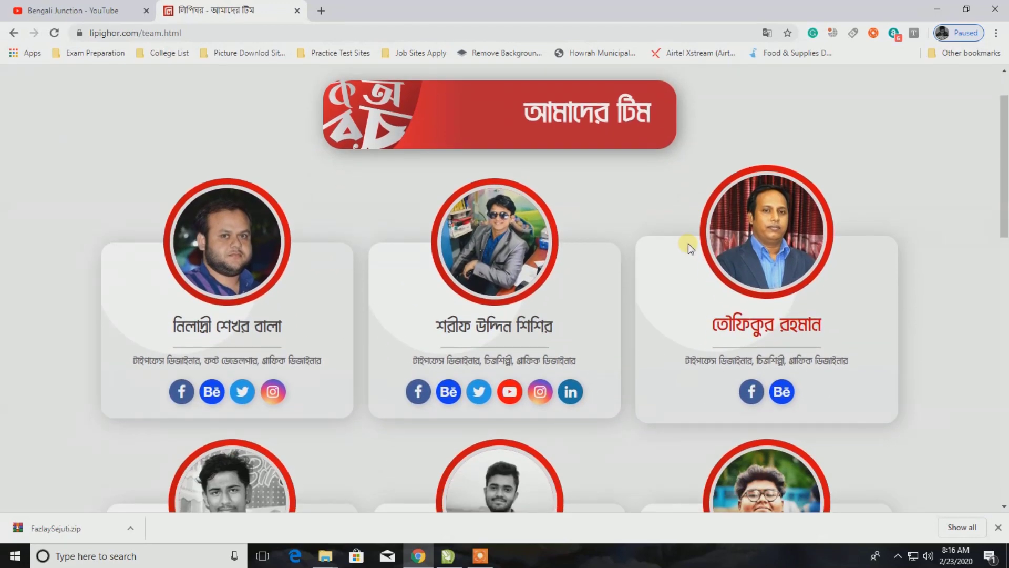
{"action": "scroll", "coordinate": [689, 243], "scroll_direction": "down", "scroll_amount": 1}
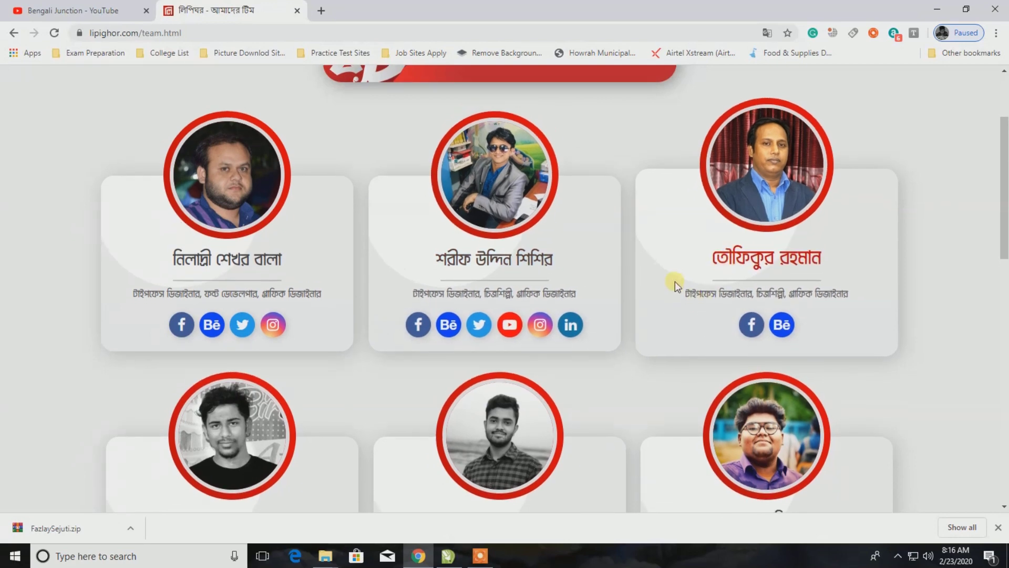
{"action": "scroll", "coordinate": [676, 282], "scroll_direction": "down", "scroll_amount": 2}
{"action": "scroll", "coordinate": [676, 281], "scroll_direction": "down", "scroll_amount": 2}
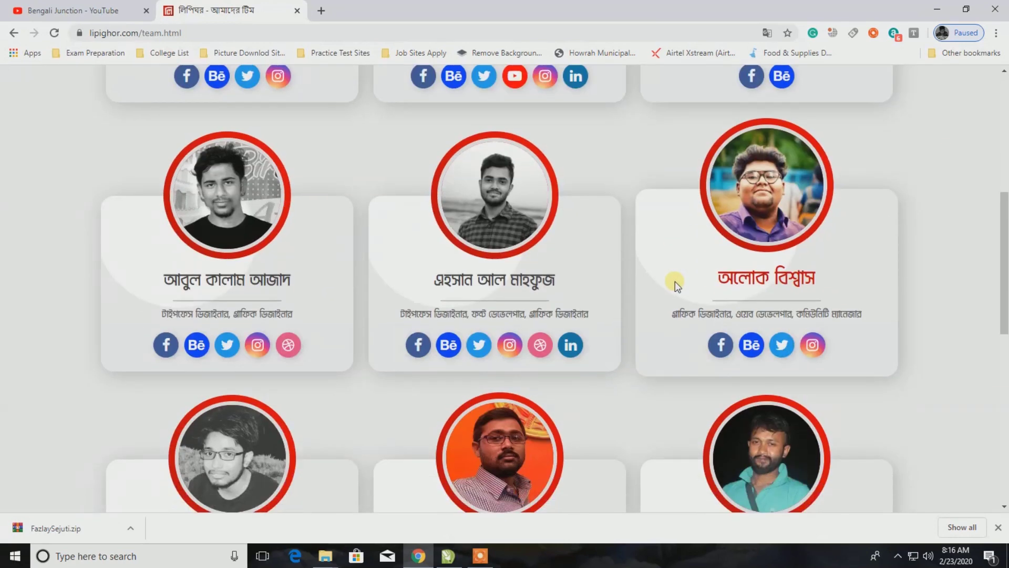
{"action": "scroll", "coordinate": [675, 281], "scroll_direction": "down", "scroll_amount": 5}
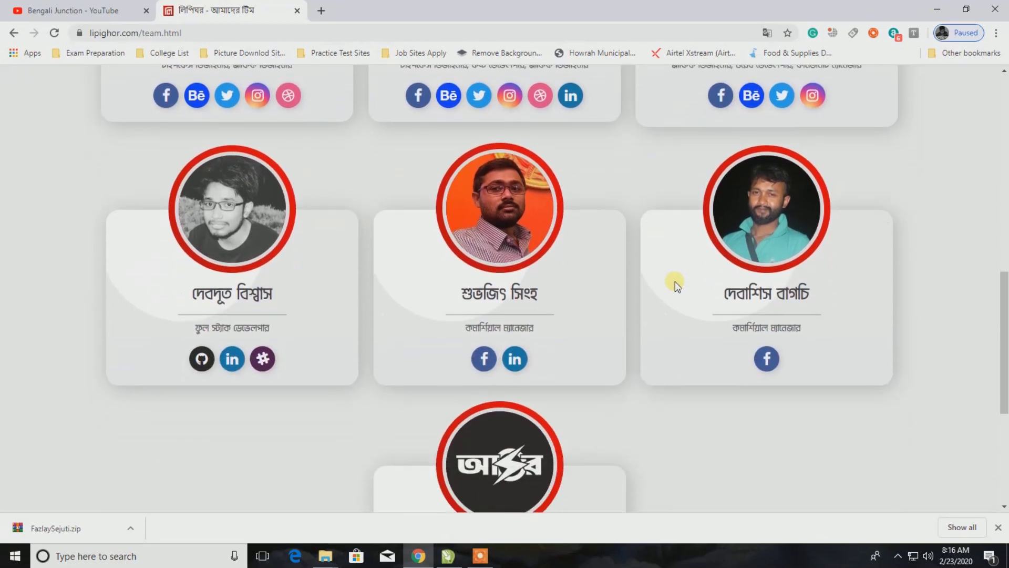
{"action": "scroll", "coordinate": [675, 282], "scroll_direction": "down", "scroll_amount": 3}
{"action": "scroll", "coordinate": [675, 282], "scroll_direction": "up", "scroll_amount": 6}
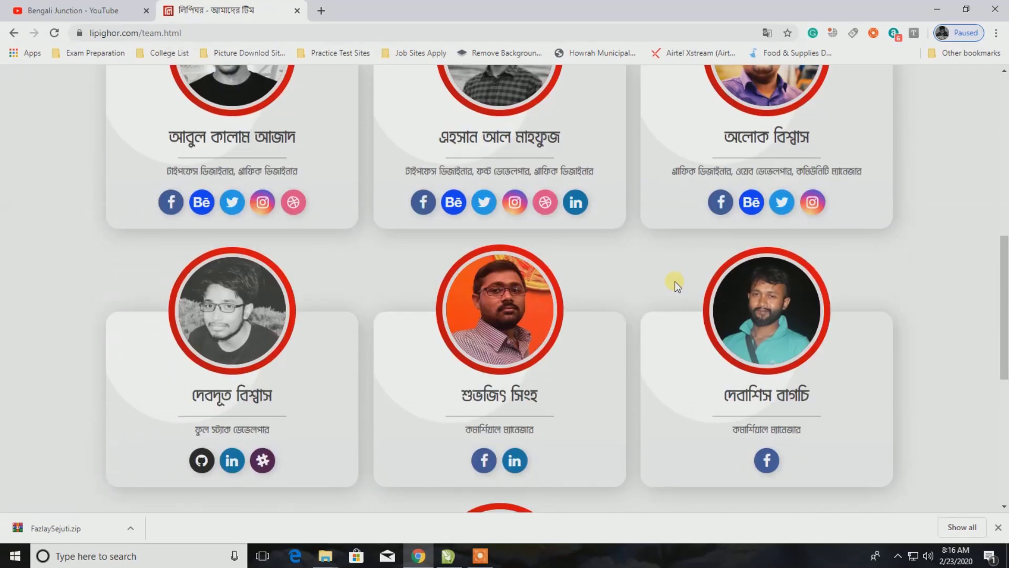
{"action": "scroll", "coordinate": [675, 282], "scroll_direction": "up", "scroll_amount": 1}
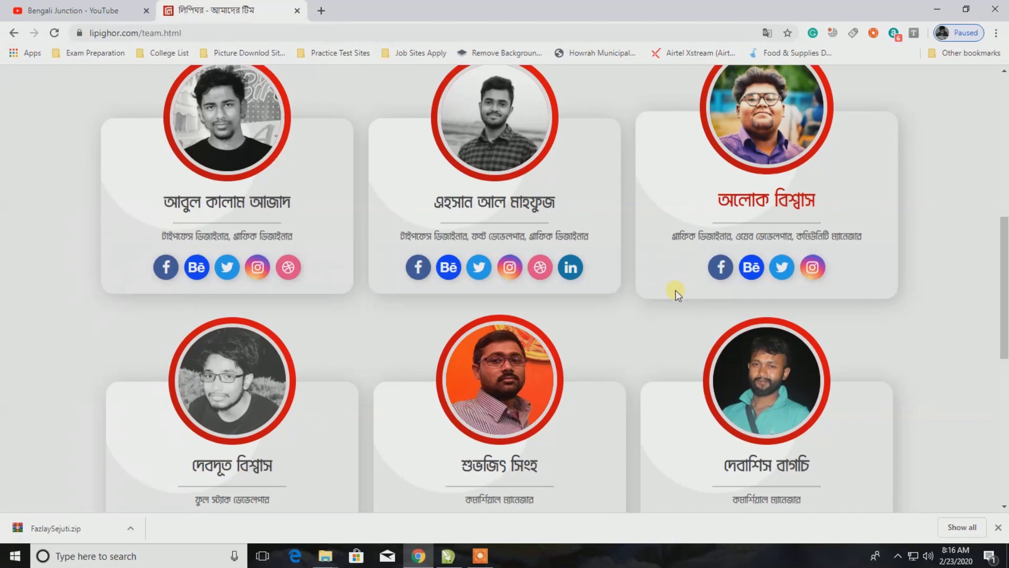
{"action": "scroll", "coordinate": [676, 293], "scroll_direction": "up", "scroll_amount": 8}
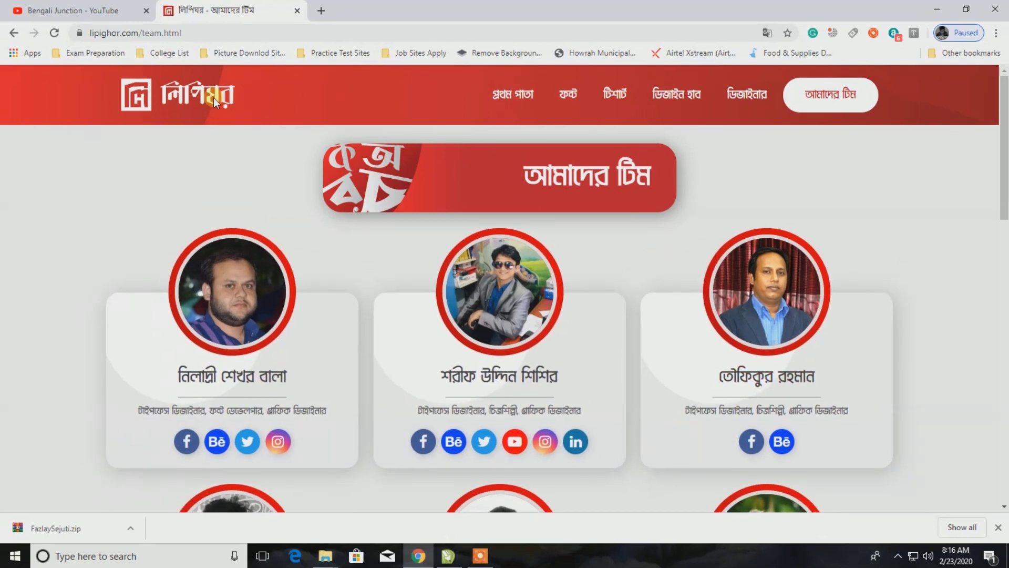
Return to the Lipighor home page, decline the T-shirt offer and open the অক্ষর৫২ font banner above the free font list
{"action": "left_click", "coordinate": [513, 97]}
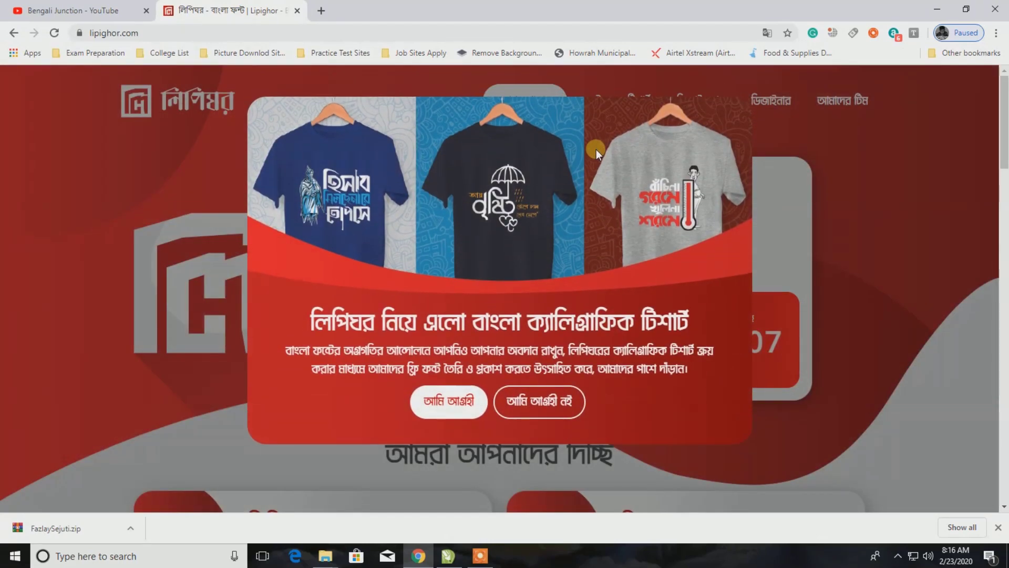
{"action": "left_click", "coordinate": [543, 395]}
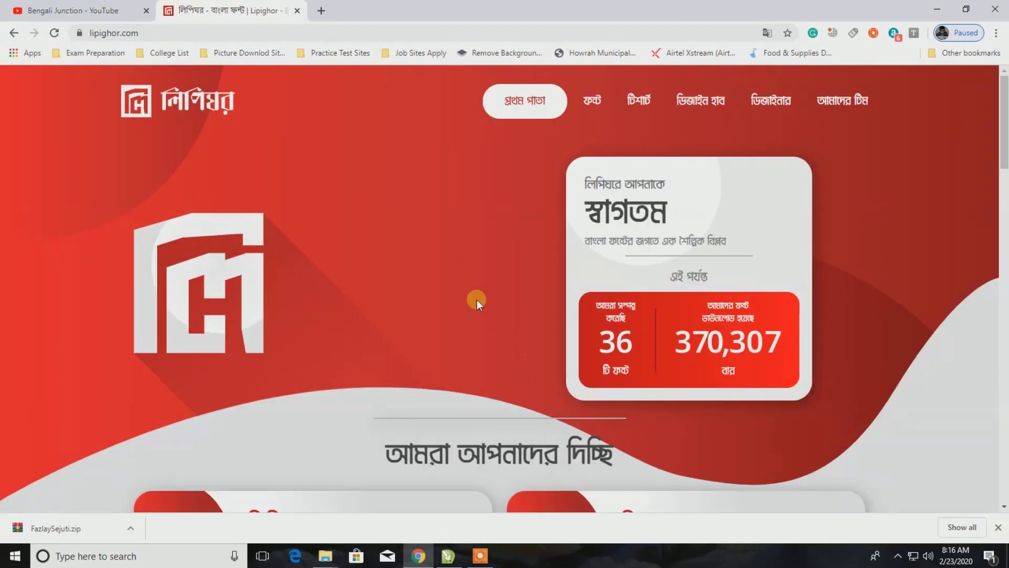
{"action": "scroll", "coordinate": [477, 300], "scroll_direction": "down", "scroll_amount": 1}
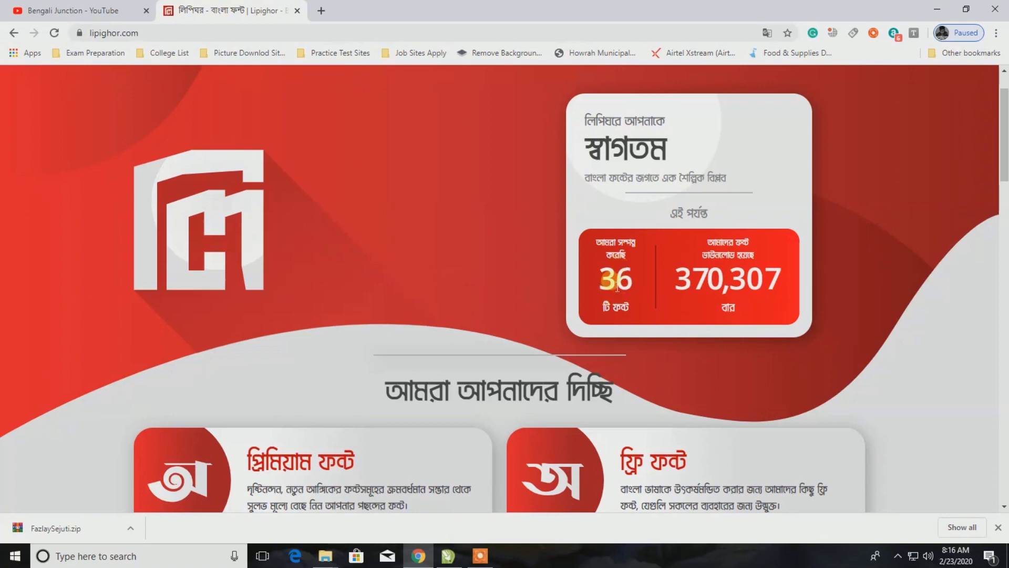
{"action": "scroll", "coordinate": [617, 284], "scroll_direction": "down", "scroll_amount": 5}
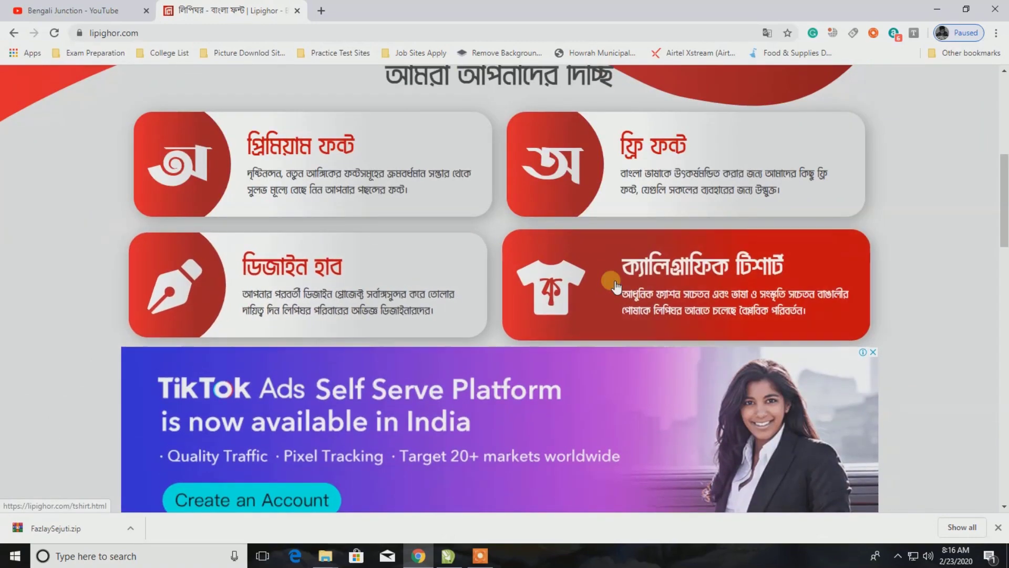
{"action": "scroll", "coordinate": [389, 266], "scroll_direction": "down", "scroll_amount": 7}
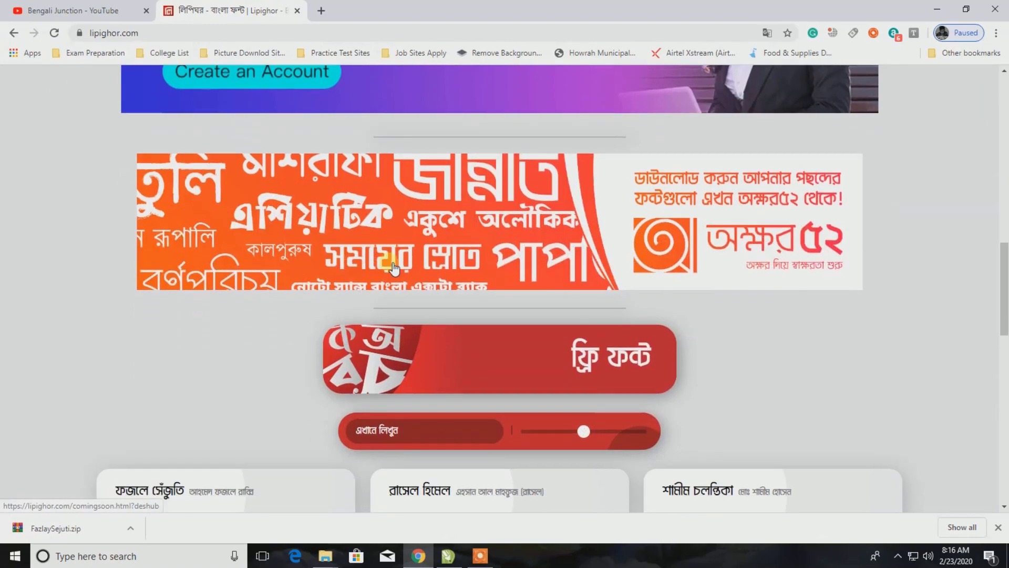
{"action": "left_click", "coordinate": [426, 236]}
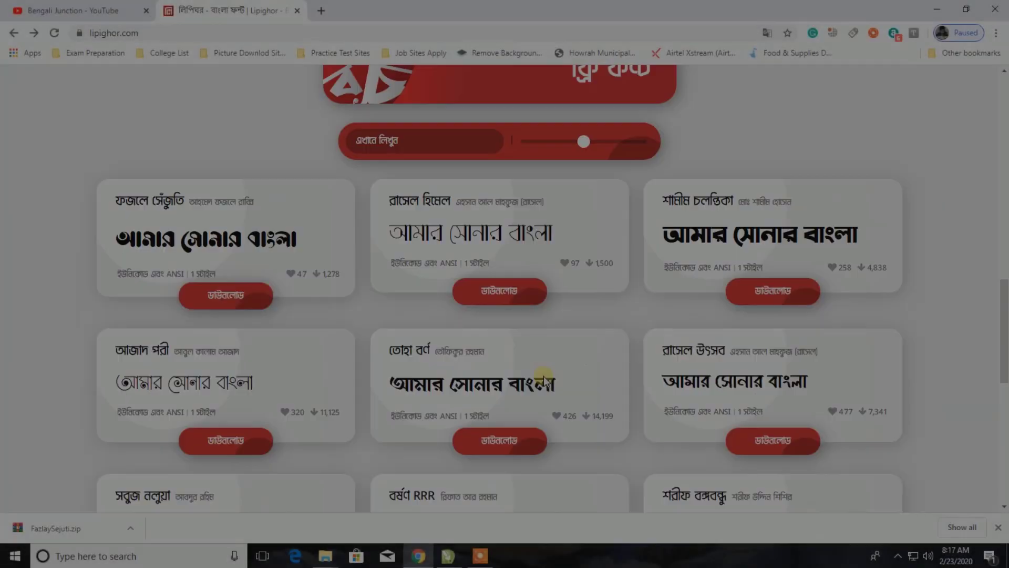
View the ফজলে সেঁজুতি font page from the free font list and go back to the home page
{"action": "scroll", "coordinate": [543, 376], "scroll_direction": "up", "scroll_amount": 10}
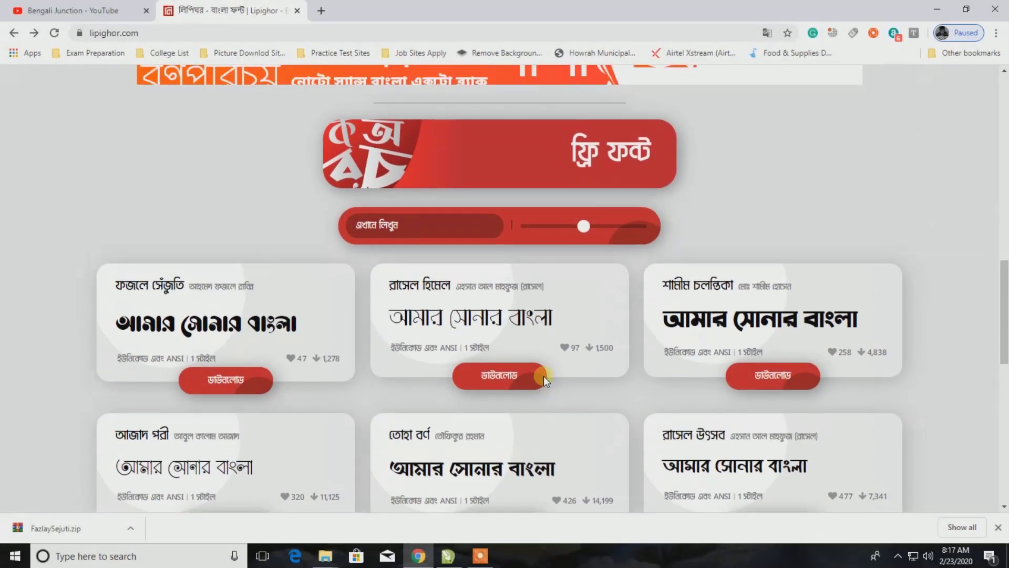
{"action": "scroll", "coordinate": [543, 377], "scroll_direction": "up", "scroll_amount": 5}
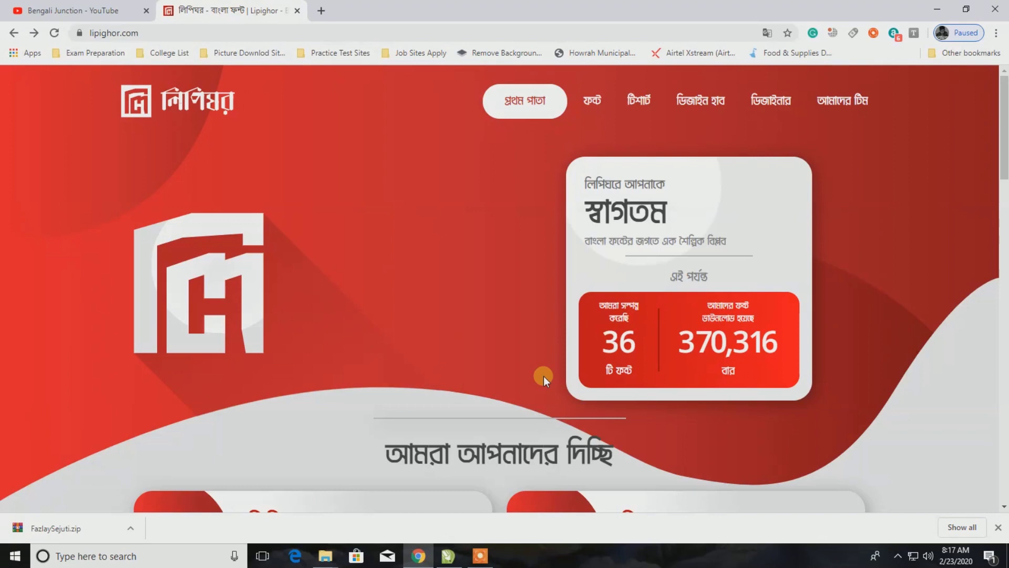
{"action": "scroll", "coordinate": [545, 375], "scroll_direction": "down", "scroll_amount": 12}
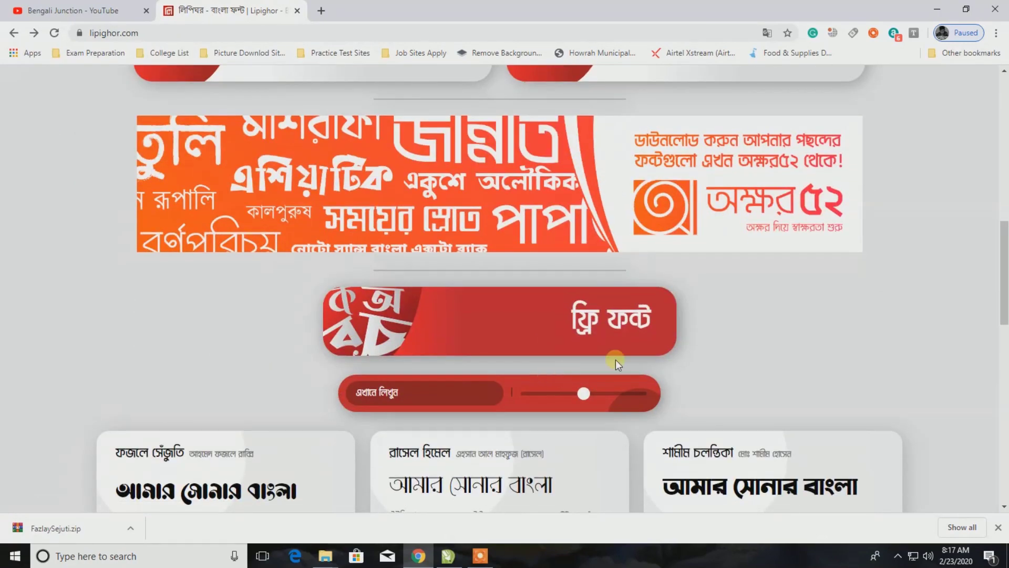
{"action": "scroll", "coordinate": [795, 325], "scroll_direction": "down", "scroll_amount": 4}
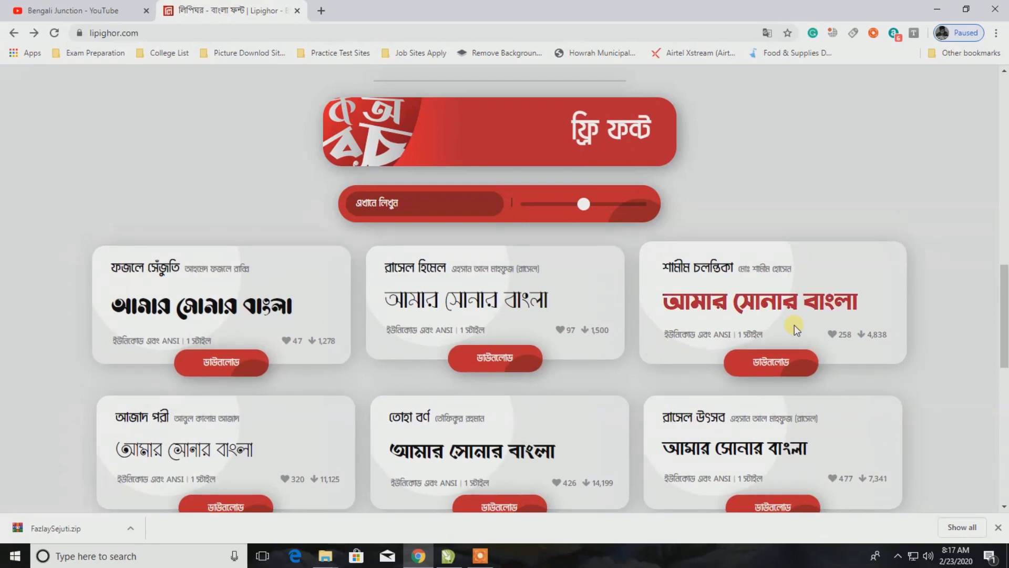
{"action": "left_click", "coordinate": [263, 369]}
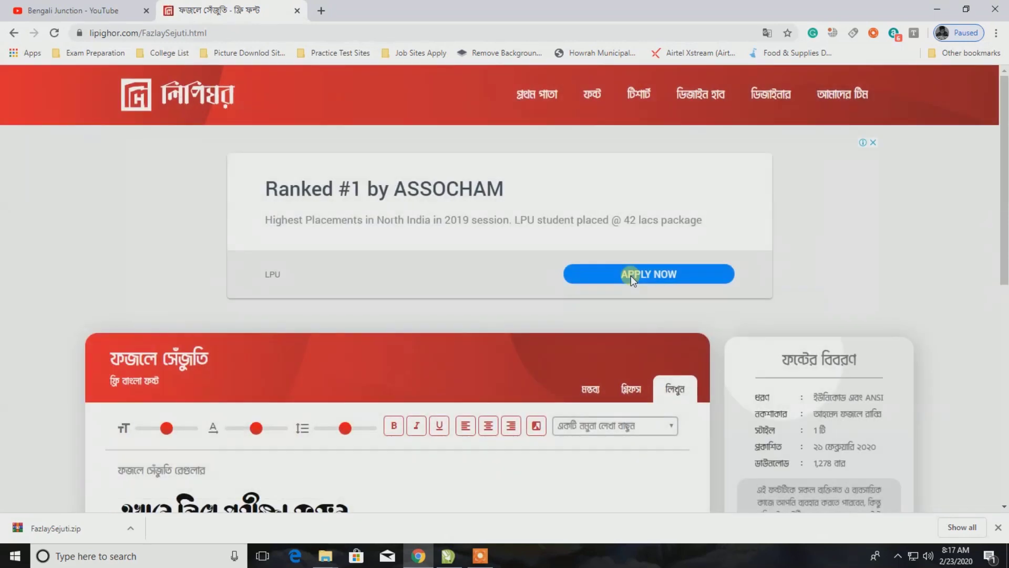
{"action": "scroll", "coordinate": [630, 275], "scroll_direction": "down", "scroll_amount": 3}
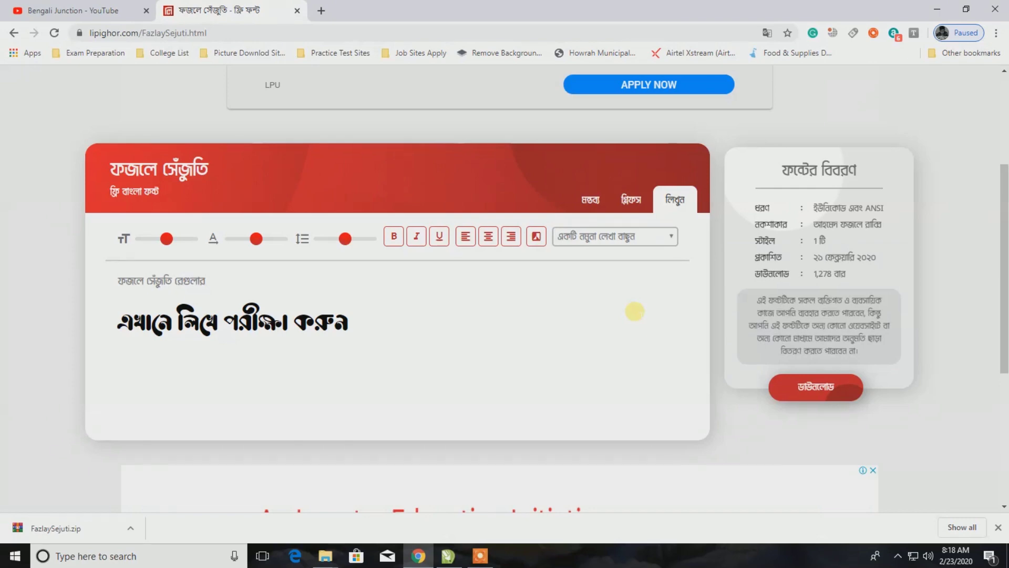
{"action": "scroll", "coordinate": [578, 308], "scroll_direction": "up", "scroll_amount": 3}
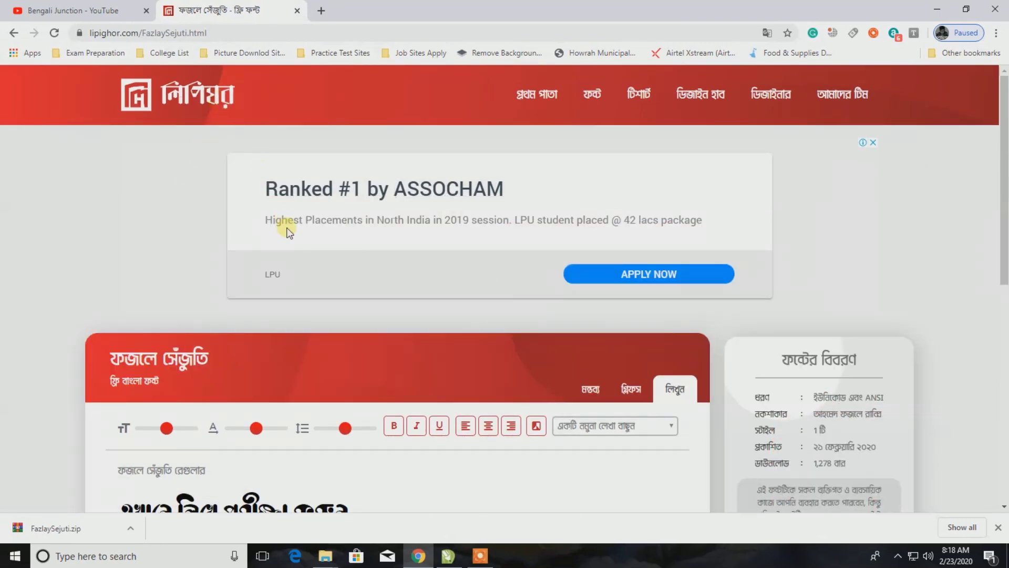
{"action": "left_click", "coordinate": [507, 97]}
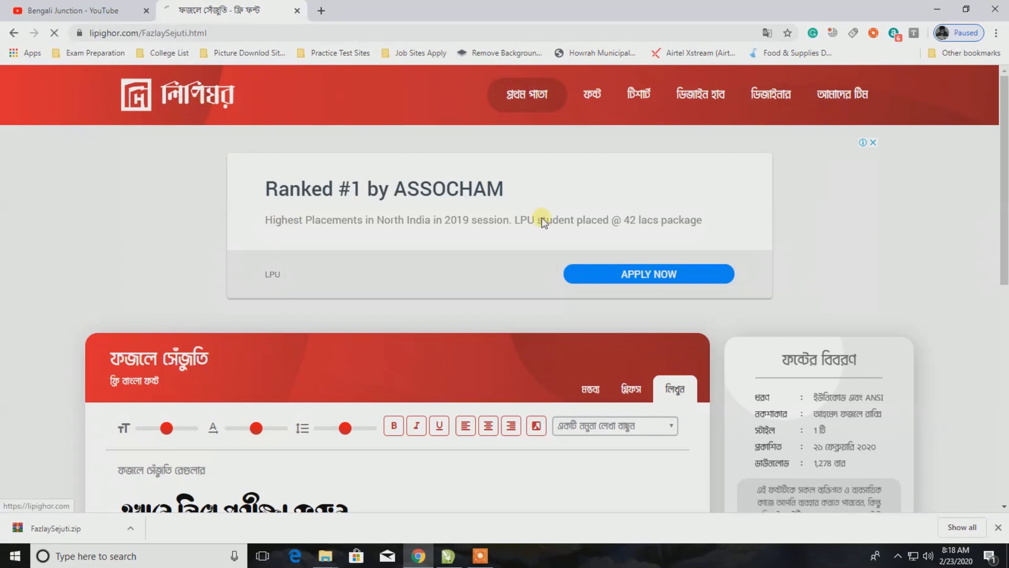